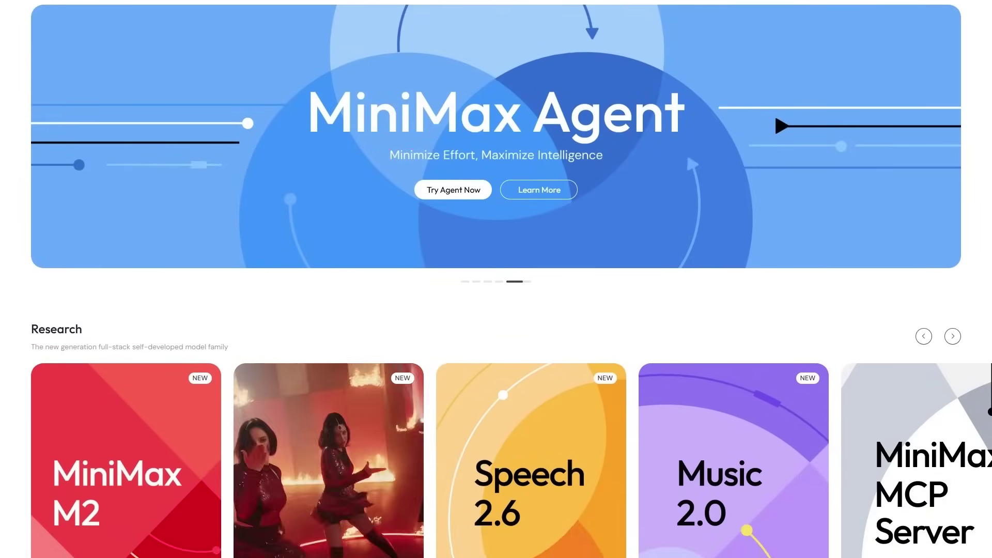
Look through the research models on the MiniMax website and the voice, music and tool sections of its audio home page.
{"action": "scroll", "coordinate": [496, 279], "scroll_direction": "down", "scroll_amount": 2}
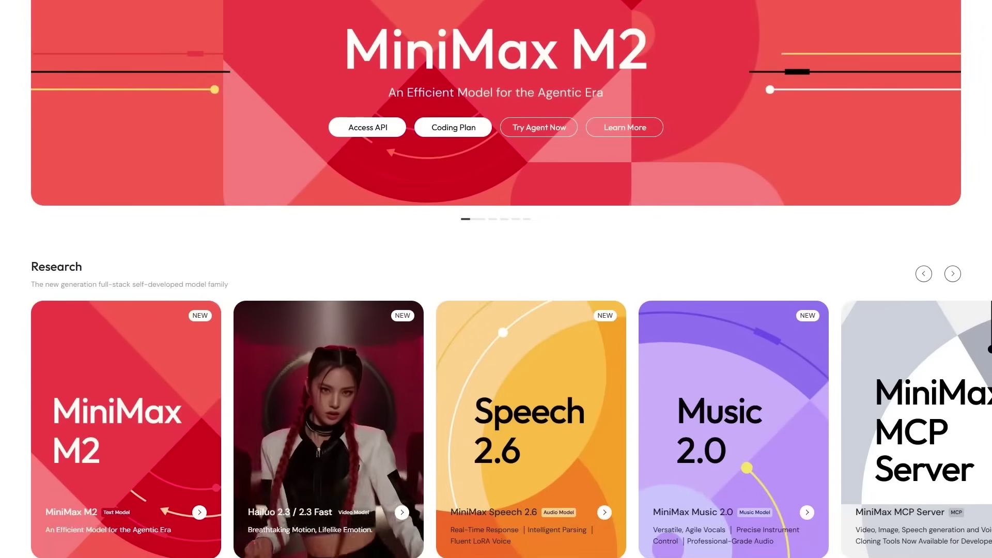
{"action": "scroll", "coordinate": [496, 279], "scroll_direction": "down", "scroll_amount": 2}
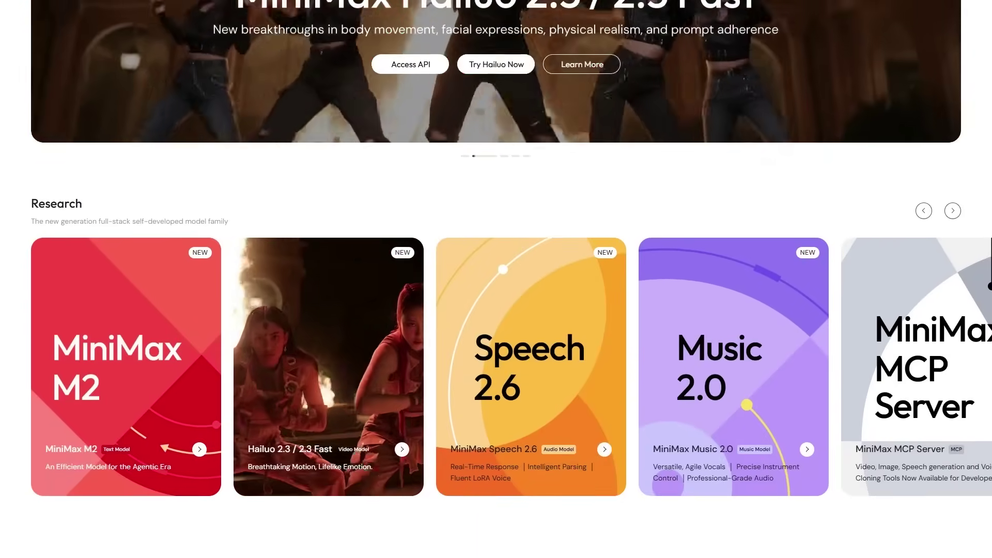
{"action": "scroll", "coordinate": [496, 279], "scroll_direction": "down", "scroll_amount": 2}
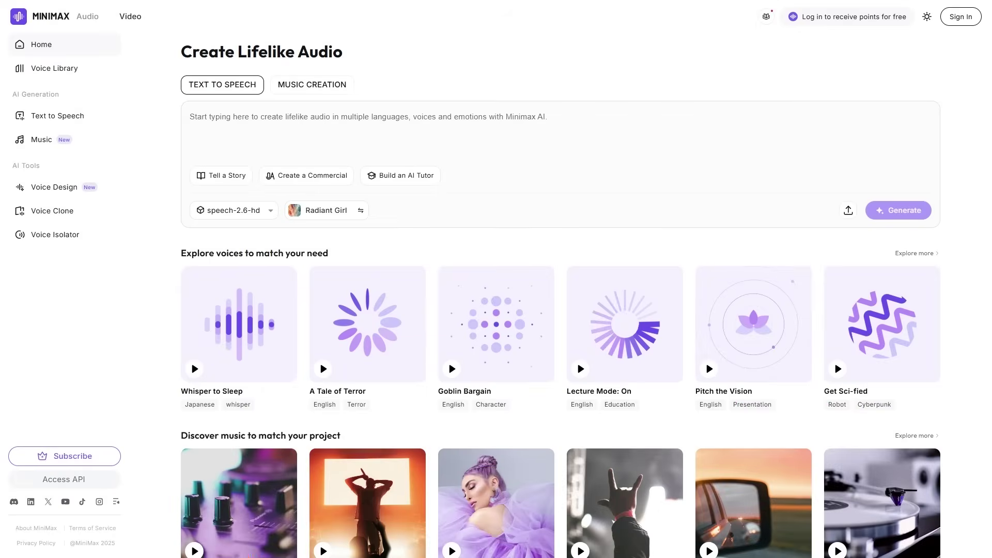
{"action": "scroll", "coordinate": [560, 300], "scroll_direction": "down", "scroll_amount": 1}
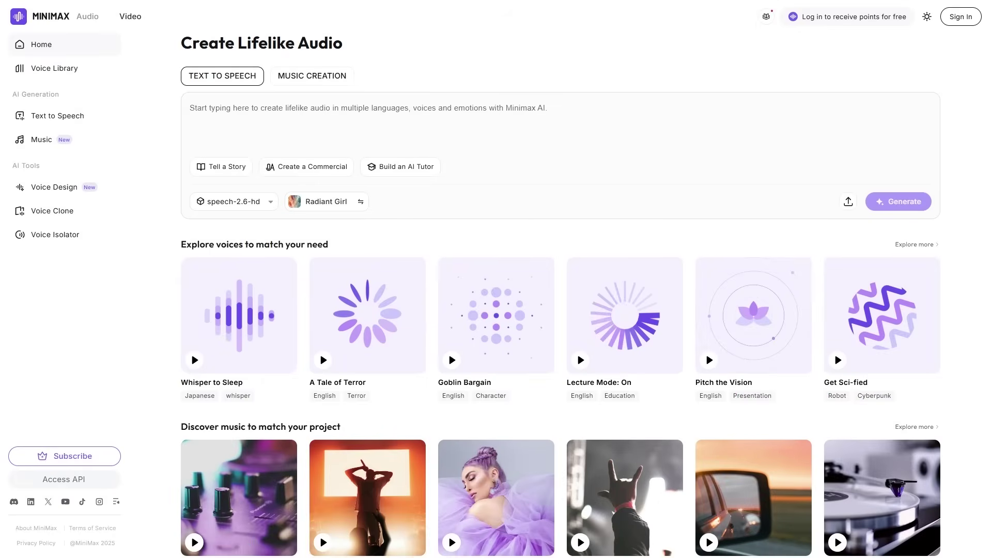
{"action": "scroll", "coordinate": [560, 279], "scroll_direction": "down", "scroll_amount": 4}
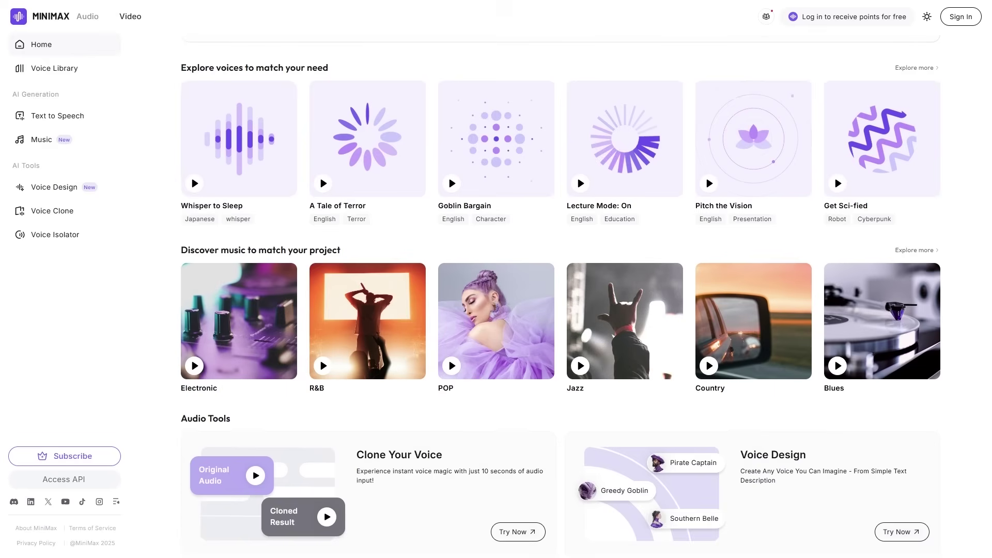
{"action": "scroll", "coordinate": [560, 279], "scroll_direction": "up", "scroll_amount": 4}
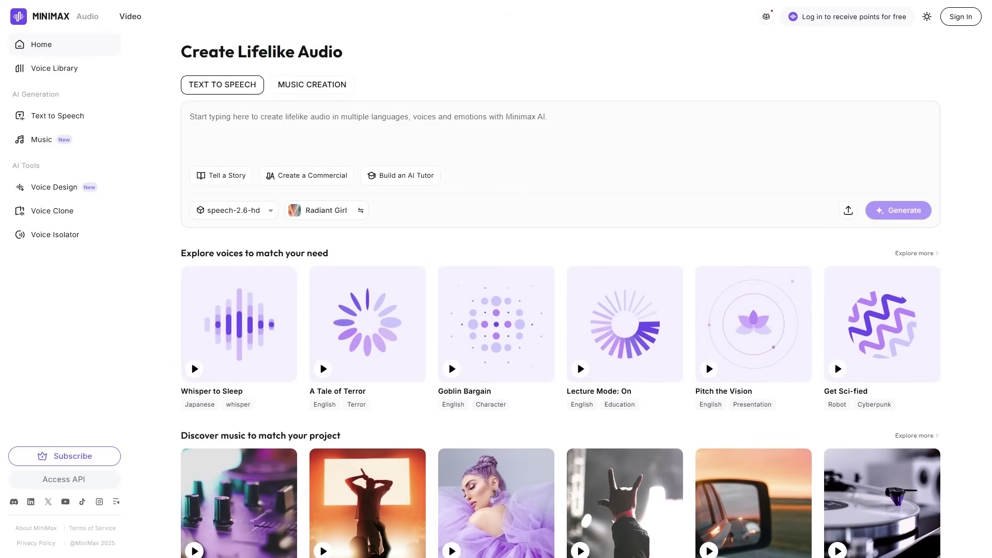
Look through the voices in the Voice Library, and revisit the Create Lifelike Audio home page.
{"action": "left_click", "coordinate": [64, 68]}
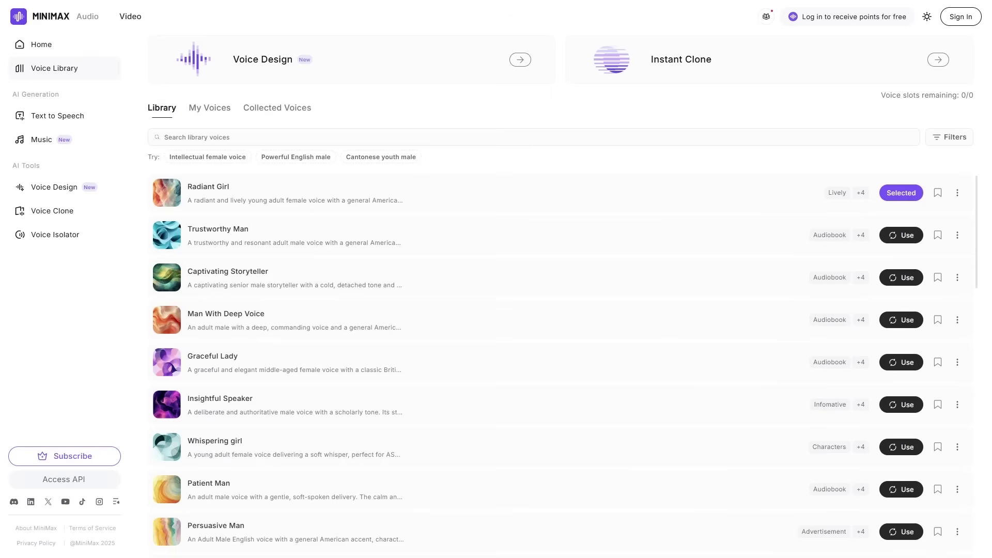
{"action": "scroll", "coordinate": [561, 361], "scroll_direction": "down", "scroll_amount": 4}
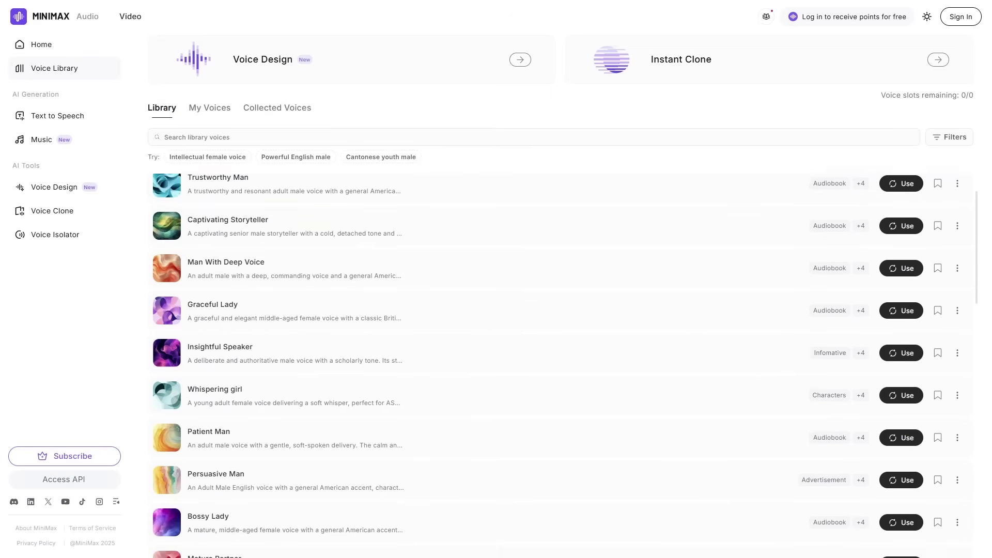
{"action": "scroll", "coordinate": [561, 362], "scroll_direction": "down", "scroll_amount": 7}
{"action": "scroll", "coordinate": [561, 362], "scroll_direction": "down", "scroll_amount": 6}
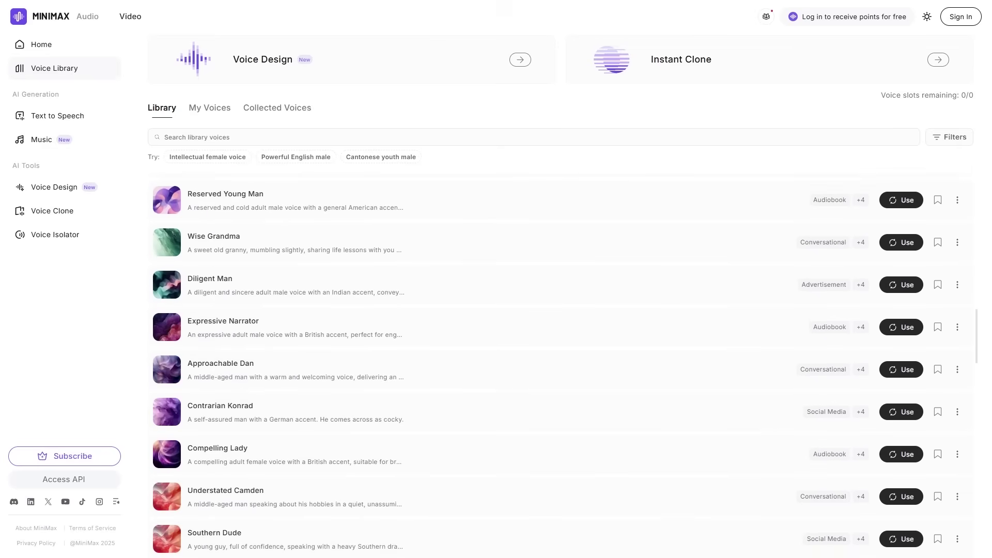
{"action": "left_click", "coordinate": [54, 187]}
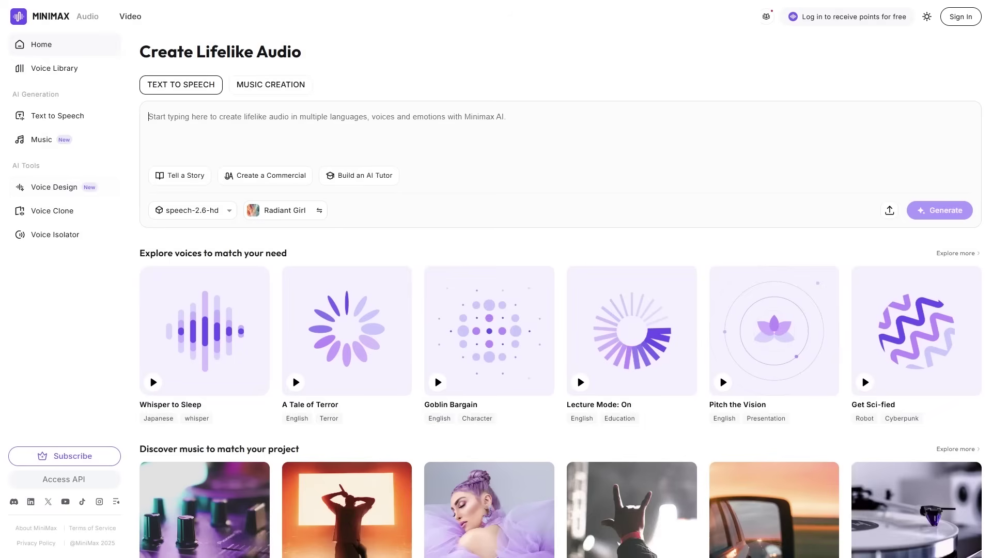
{"action": "scroll", "coordinate": [561, 300], "scroll_direction": "down", "scroll_amount": 5}
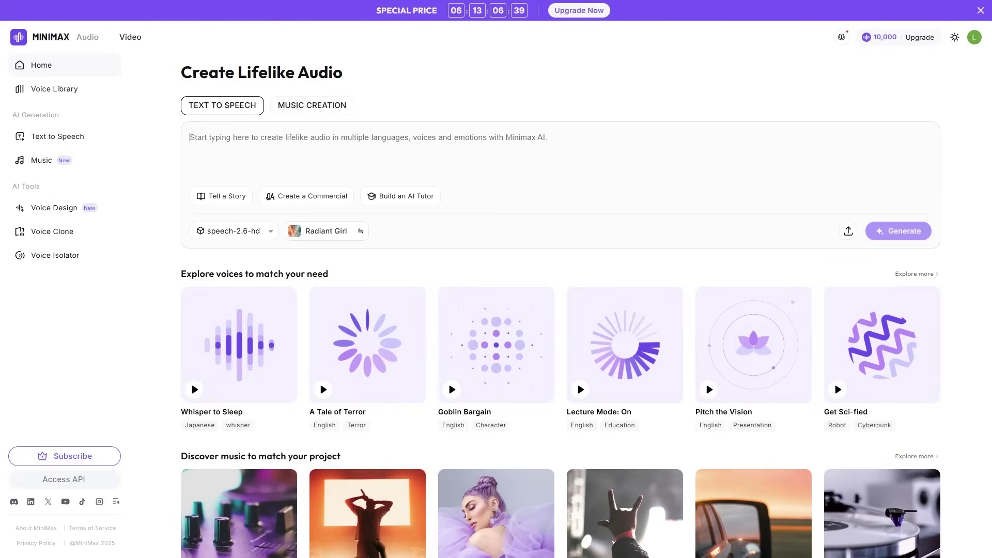
Paste the passage on the history of America into text to speech, choose a different voice and generate the speech.
{"action": "key", "text": "ctrl+v"}
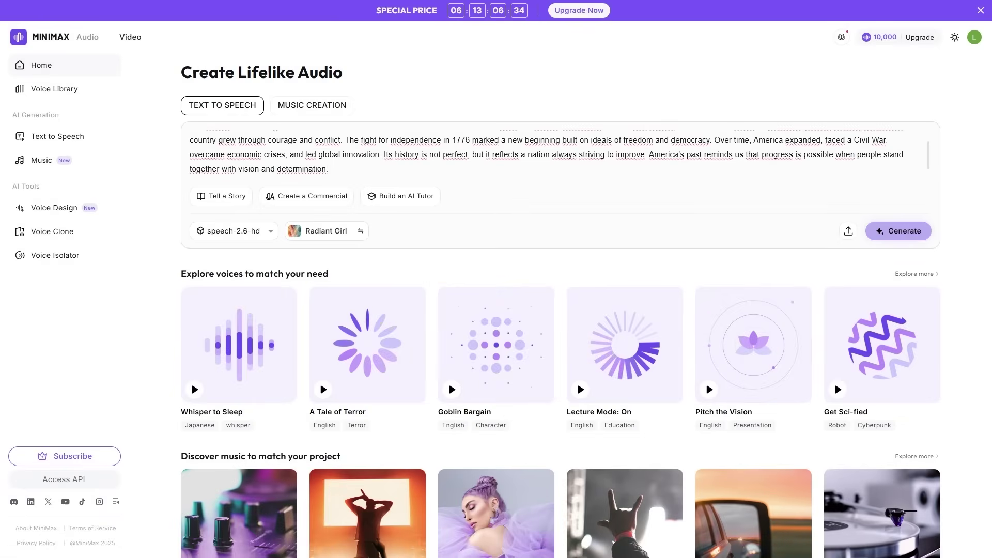
{"action": "left_click", "coordinate": [898, 230]}
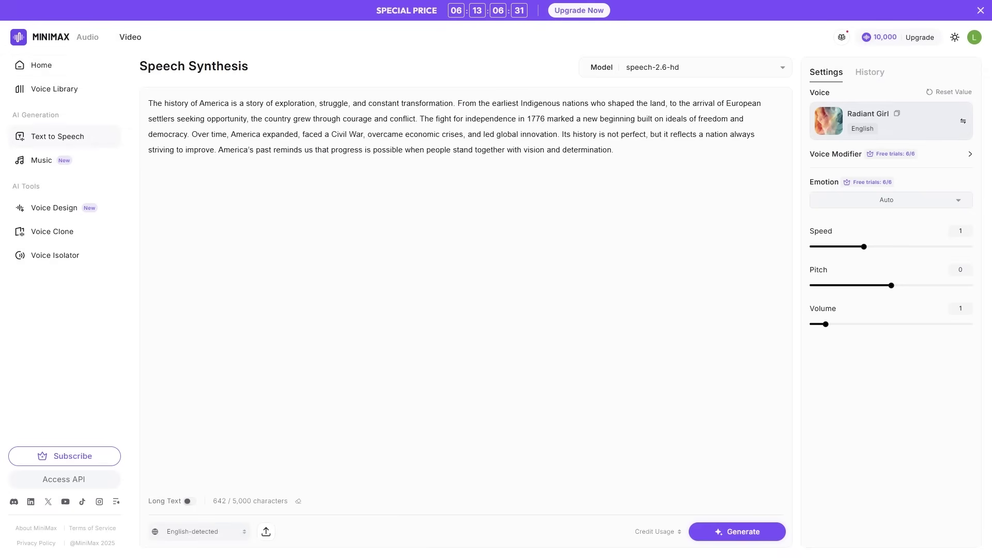
{"action": "left_click", "coordinate": [891, 120]}
{"action": "left_click", "coordinate": [719, 118]}
{"action": "left_click", "coordinate": [737, 531]}
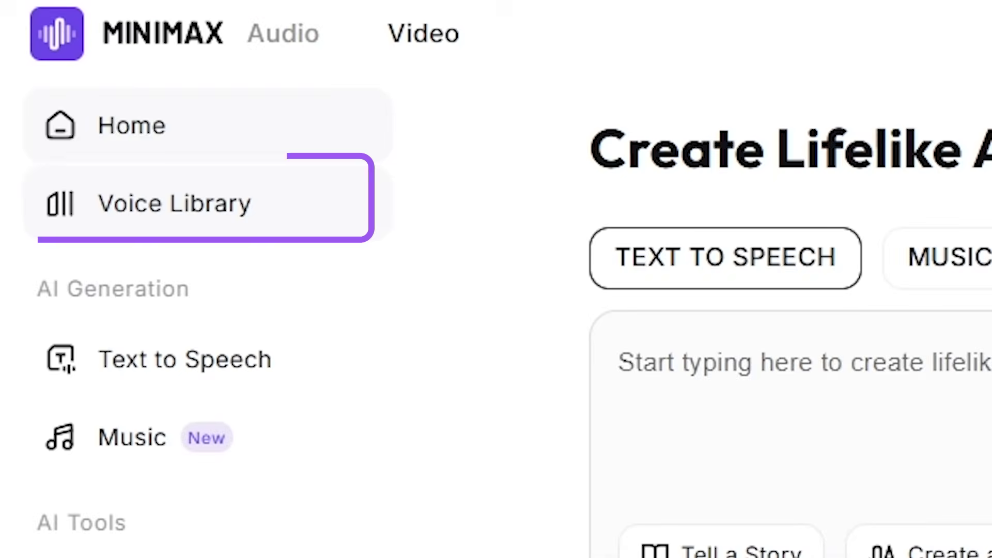
Enable Remove Background Noise for the uploaded voice cloning sample.
{"action": "left_click", "coordinate": [54, 89]}
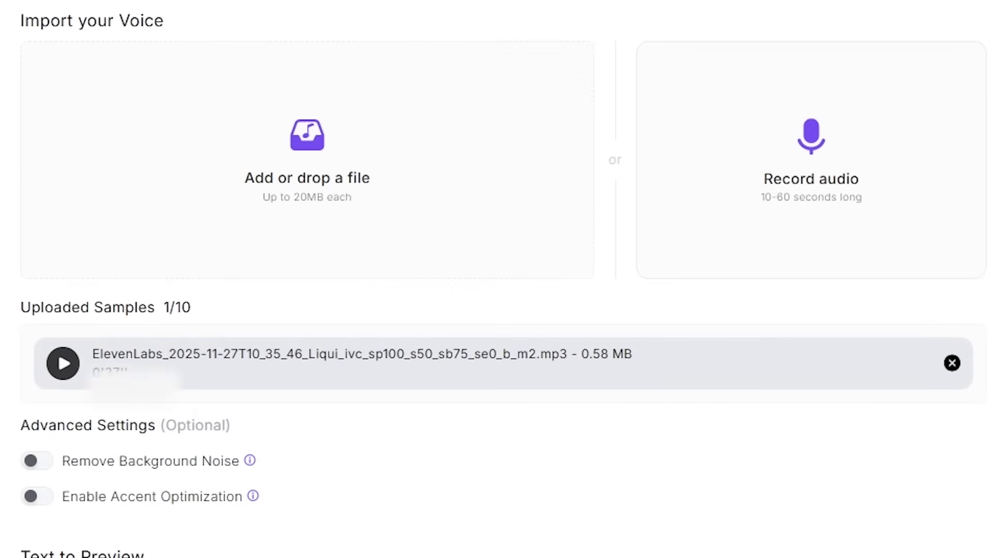
{"action": "left_click", "coordinate": [37, 460]}
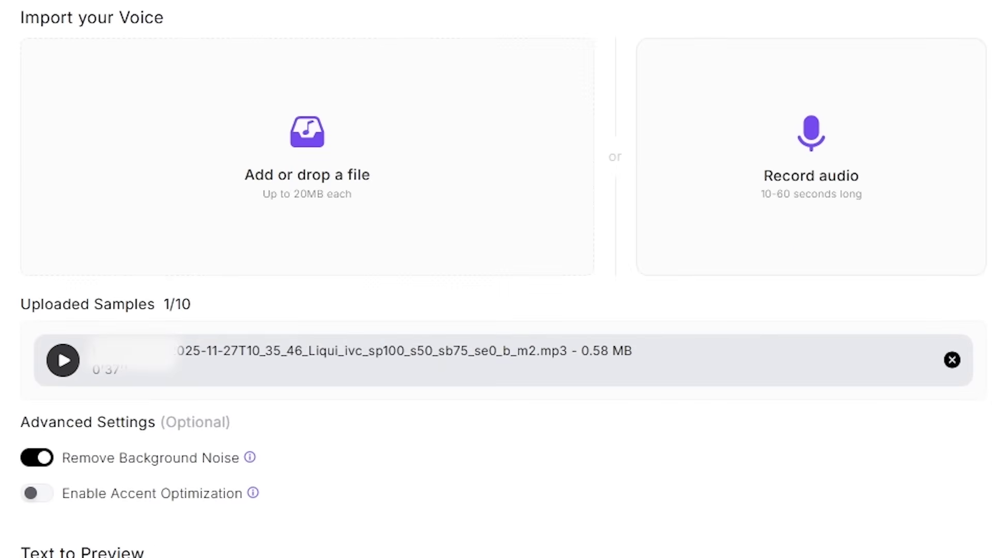
{"action": "scroll", "coordinate": [504, 280], "scroll_direction": "down", "scroll_amount": 1}
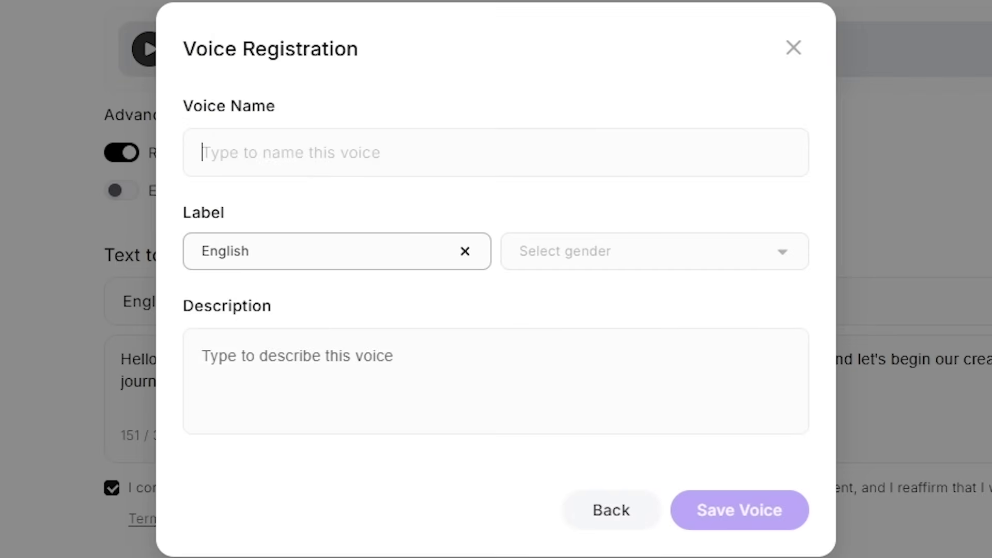
Name the cloned voice liqui in its registration and open the gender options.
{"action": "type", "text": "liqui"}
{"action": "left_click", "coordinate": [655, 251]}
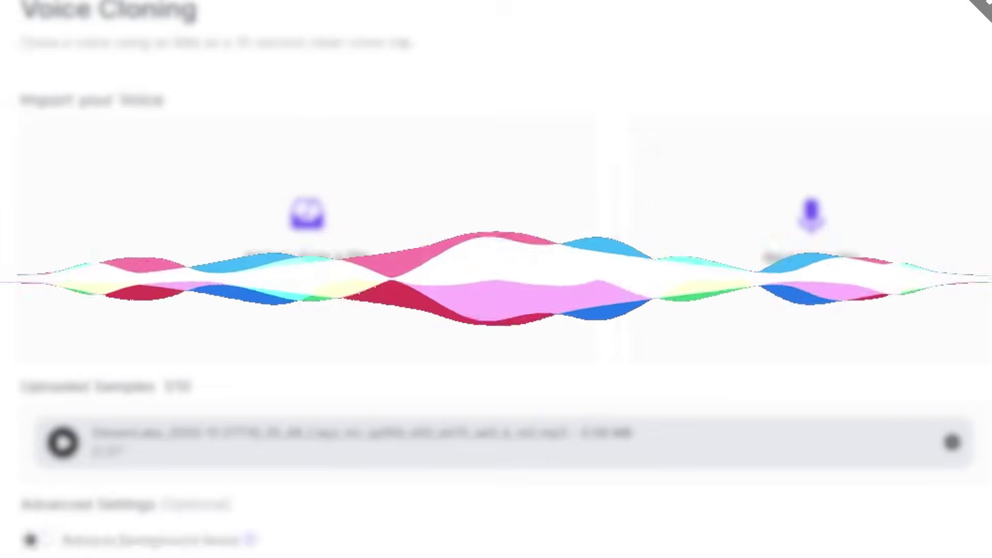
Turn on background noise removal in the advanced settings of voice cloning.
{"action": "scroll", "coordinate": [496, 279], "scroll_direction": "down", "scroll_amount": 2}
{"action": "left_click", "coordinate": [37, 457]}
{"action": "scroll", "coordinate": [496, 279], "scroll_direction": "down", "scroll_amount": 1}
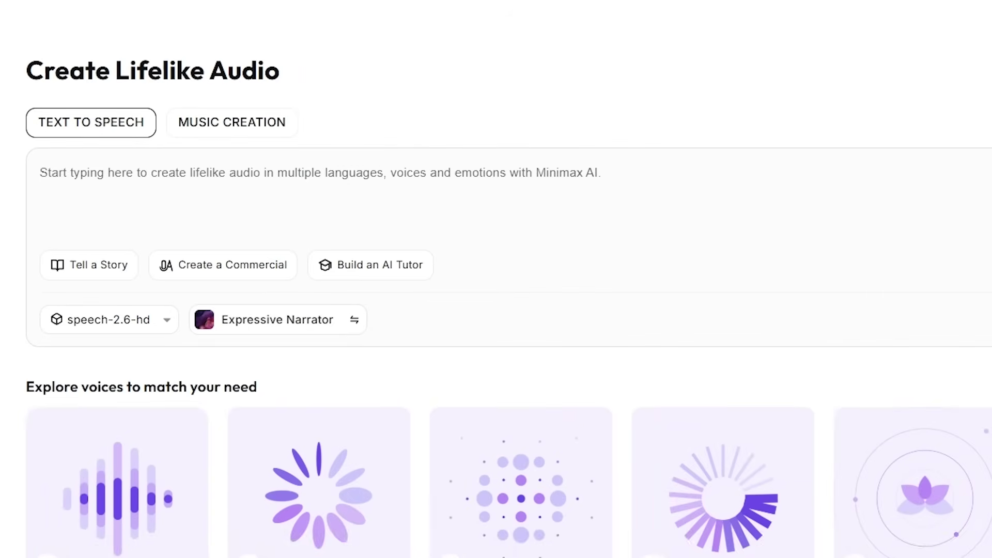
Enter the dated timeline of American history as the speech text, preview and apply the cloned voice "get", and generate the audio.
{"action": "type", "text": "Between 1861 and 1865, the Civil War ended slavery. 1929 brought the Great Depression, while 1941–1945 marked America’s role in World War II. Finally, 1964 strengthened equality with the Civil Rights Act."}
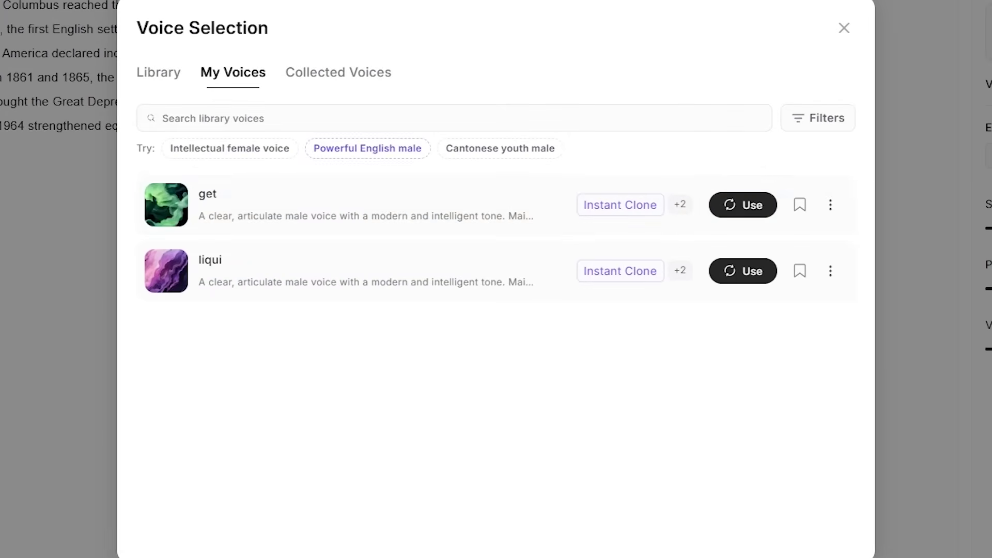
{"action": "left_click", "coordinate": [166, 204]}
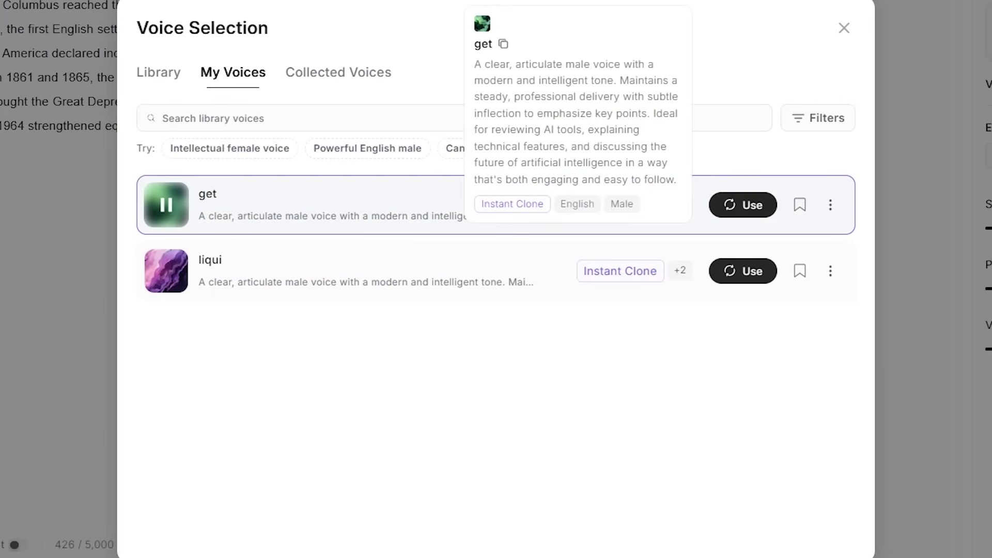
{"action": "left_click", "coordinate": [743, 205]}
{"action": "left_click", "coordinate": [737, 480]}
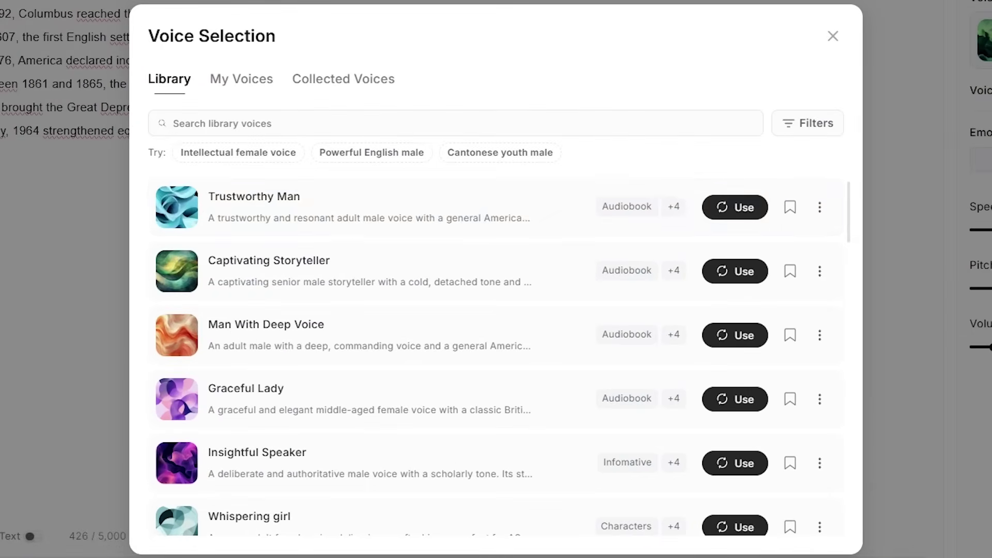
Browse the library voices and examine the language and accent filter options, trying English and Arabic as the language.
{"action": "scroll", "coordinate": [496, 356], "scroll_direction": "down", "scroll_amount": 15}
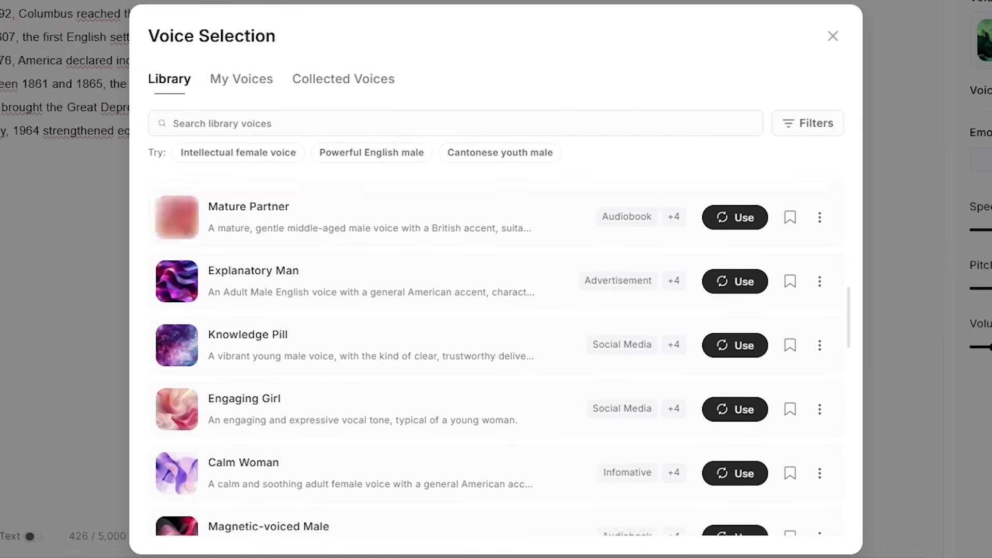
{"action": "left_click", "coordinate": [807, 123]}
{"action": "left_click", "coordinate": [384, 223]}
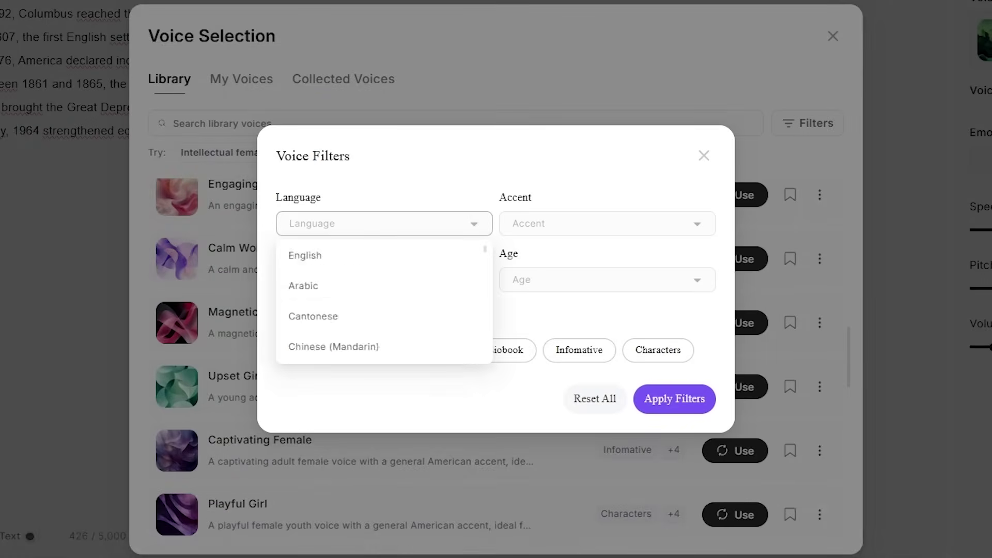
{"action": "scroll", "coordinate": [384, 302], "scroll_direction": "down", "scroll_amount": 4}
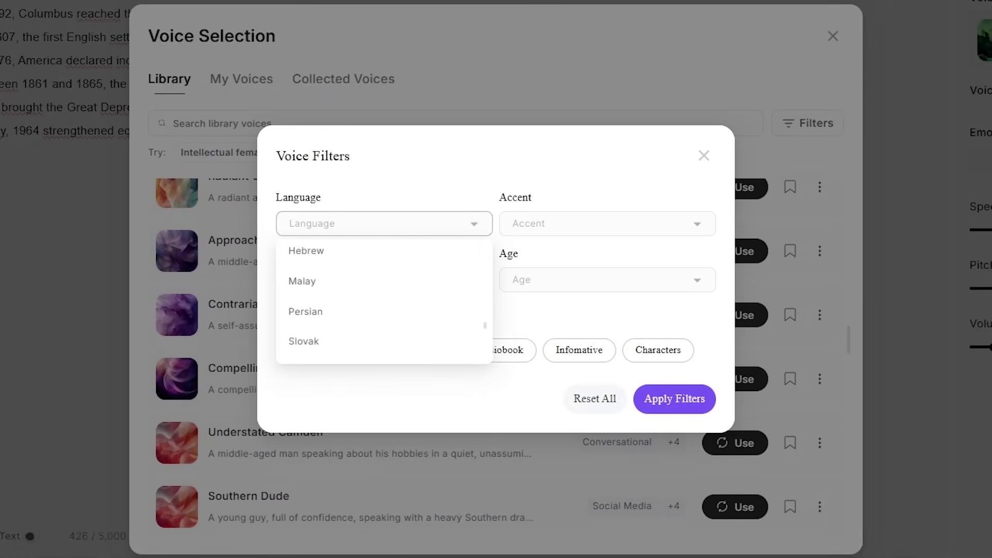
{"action": "left_click", "coordinate": [384, 256]}
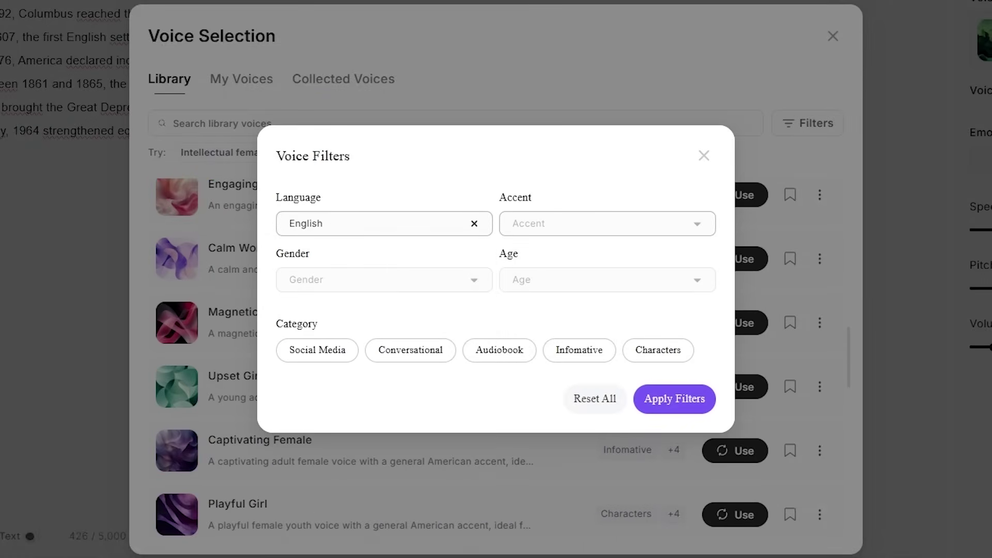
{"action": "left_click", "coordinate": [607, 224]}
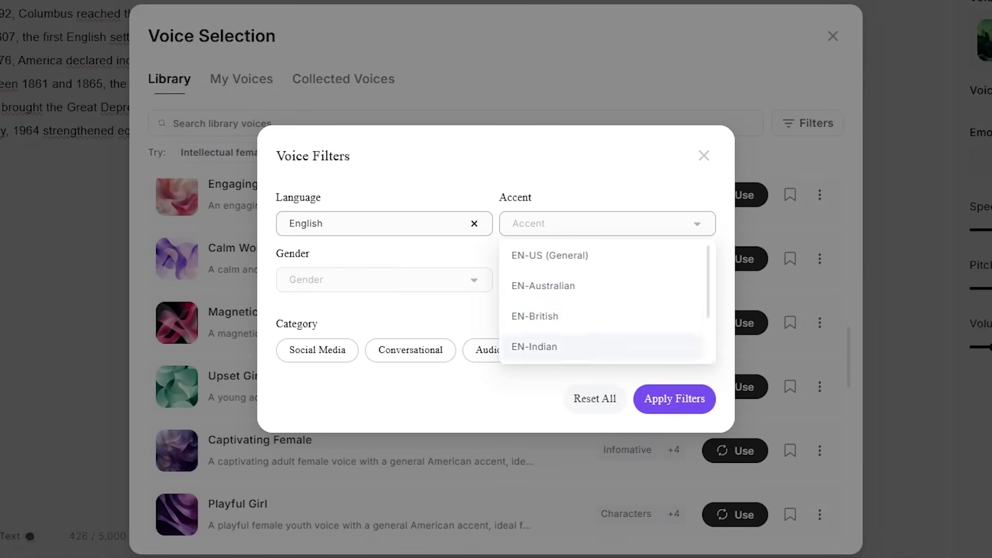
{"action": "left_click", "coordinate": [384, 223]}
{"action": "left_click", "coordinate": [384, 285]}
{"action": "left_click", "coordinate": [607, 223]}
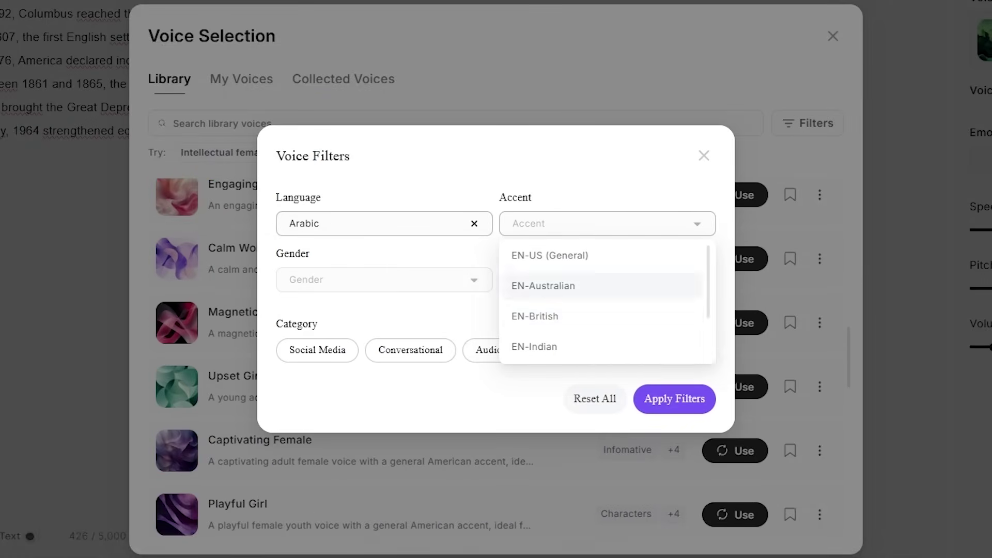
Set the voice filters to language Cantonese, gender Female, age Young Adult and category Audiobook.
{"action": "left_click", "coordinate": [384, 223]}
{"action": "left_click", "coordinate": [474, 224]}
{"action": "left_click", "coordinate": [384, 223]}
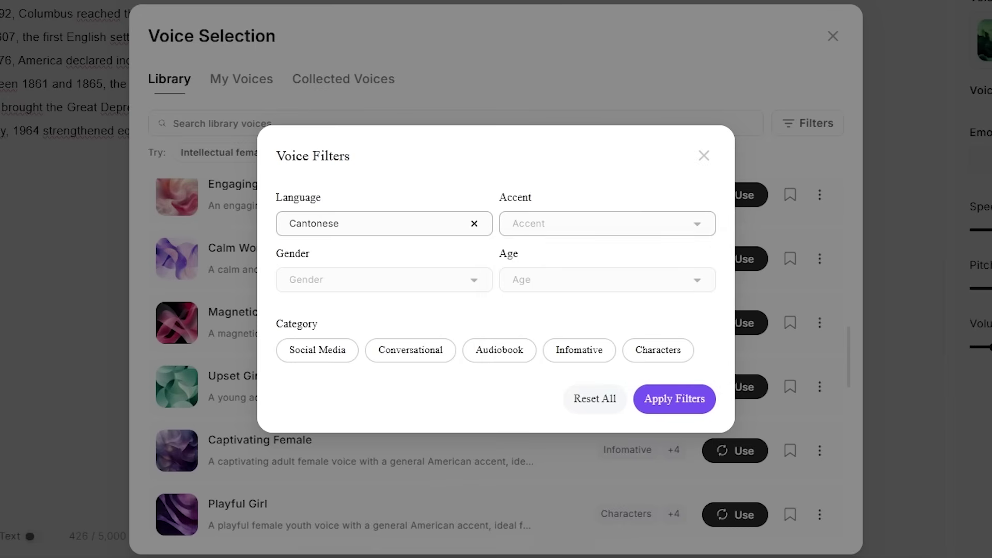
{"action": "left_click", "coordinate": [384, 342]}
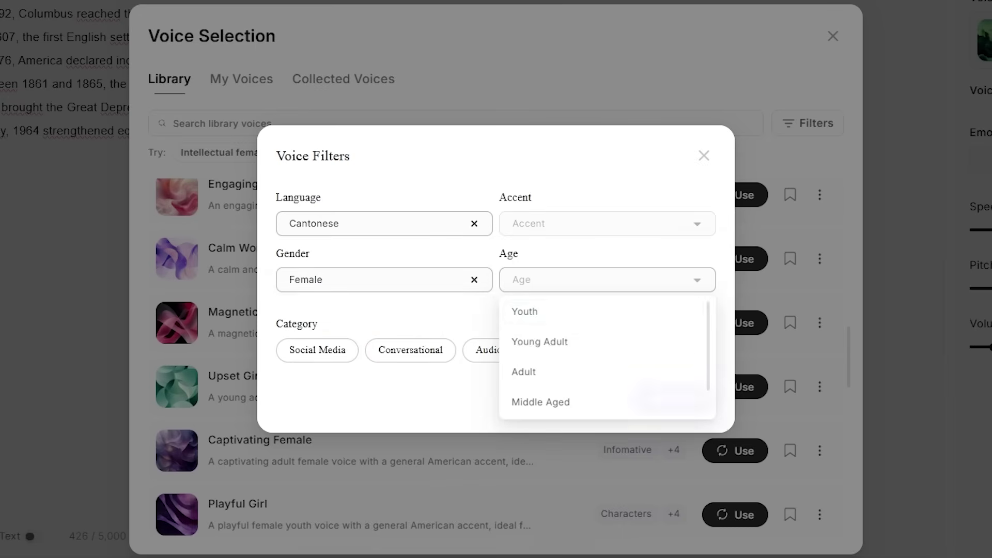
{"action": "left_click", "coordinate": [539, 342]}
{"action": "left_click", "coordinate": [500, 350]}
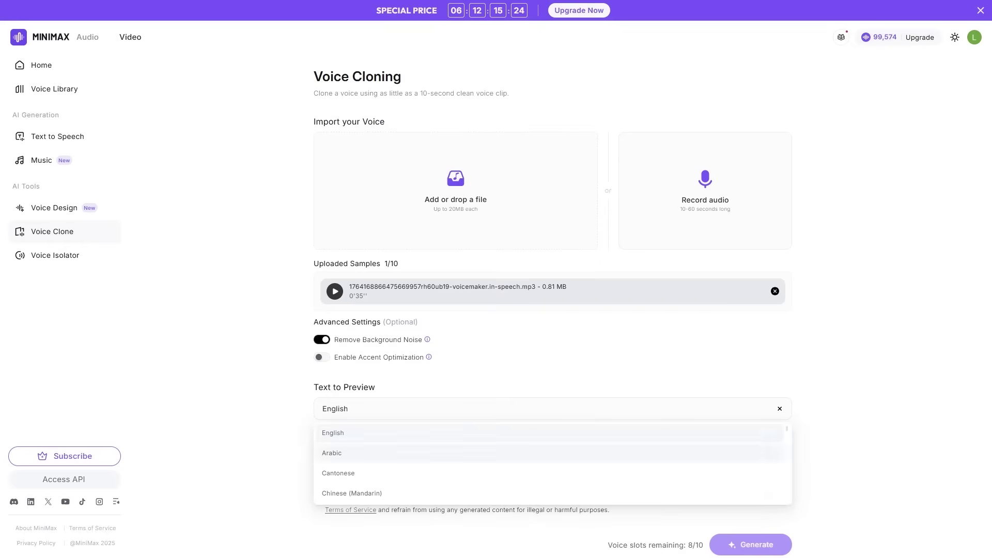
Generate the English voice clone preview with the sample text, and confirm and save the result as the voice liqui.
{"action": "scroll", "coordinate": [552, 310], "scroll_direction": "down", "scroll_amount": 1}
{"action": "scroll", "coordinate": [652, 310], "scroll_direction": "down", "scroll_amount": 1}
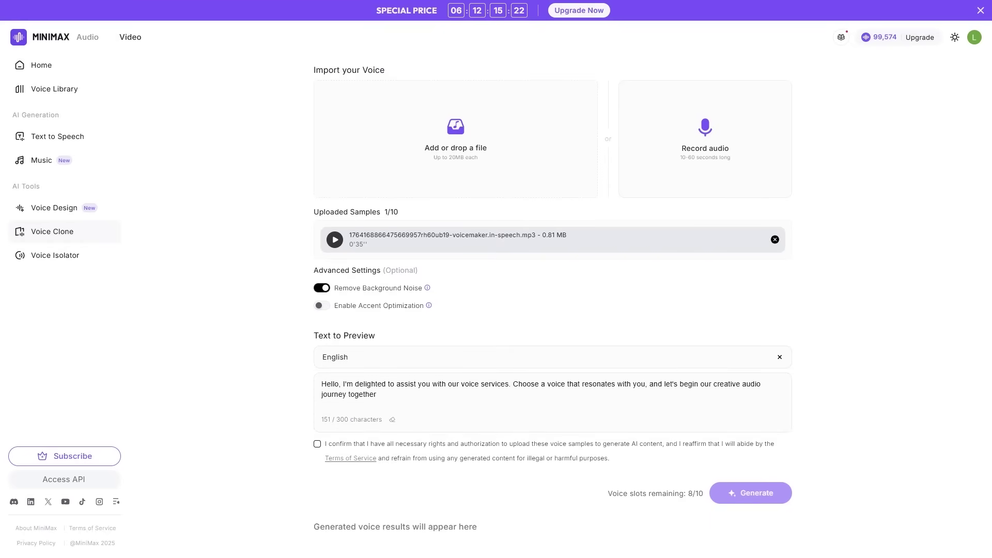
{"action": "left_click", "coordinate": [751, 493]}
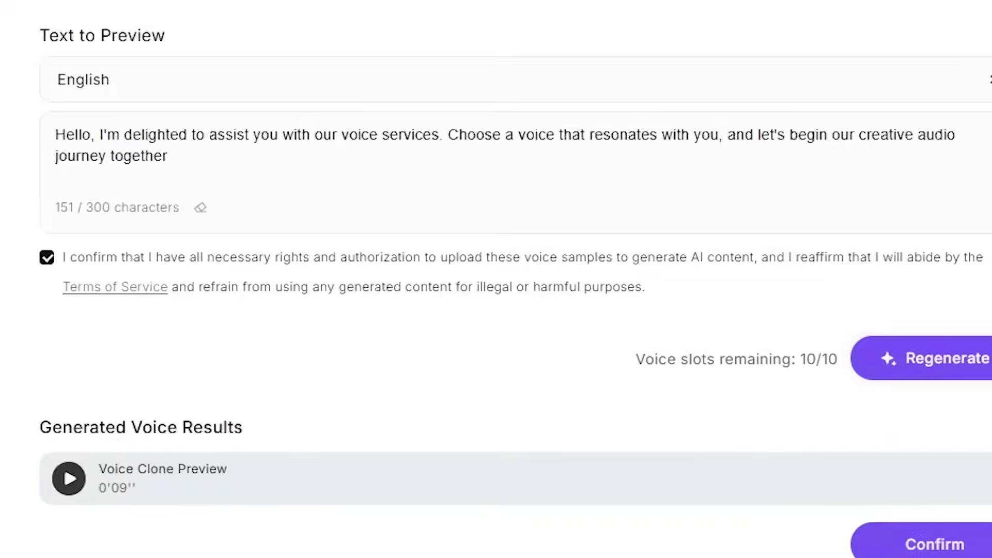
{"action": "left_click", "coordinate": [908, 542]}
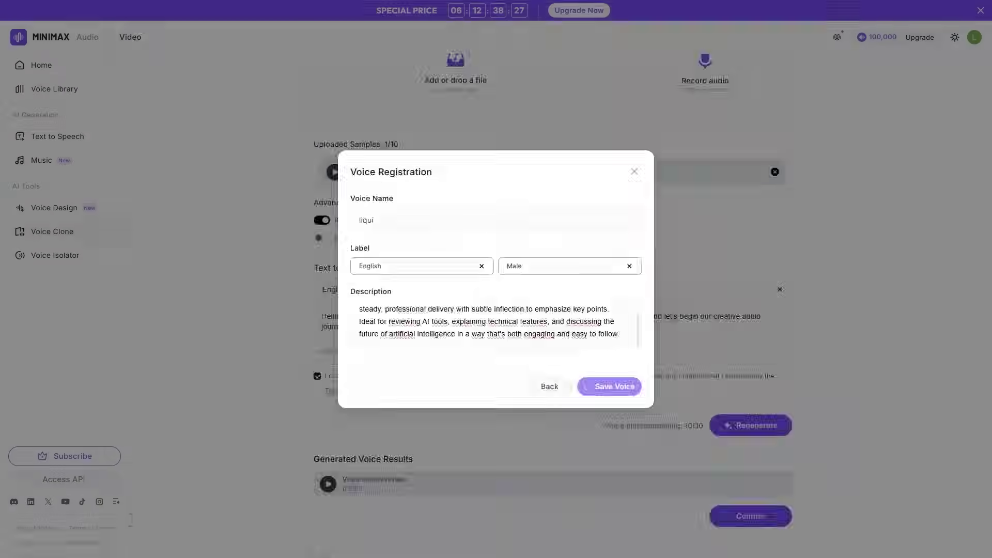
{"action": "left_click", "coordinate": [740, 511]}
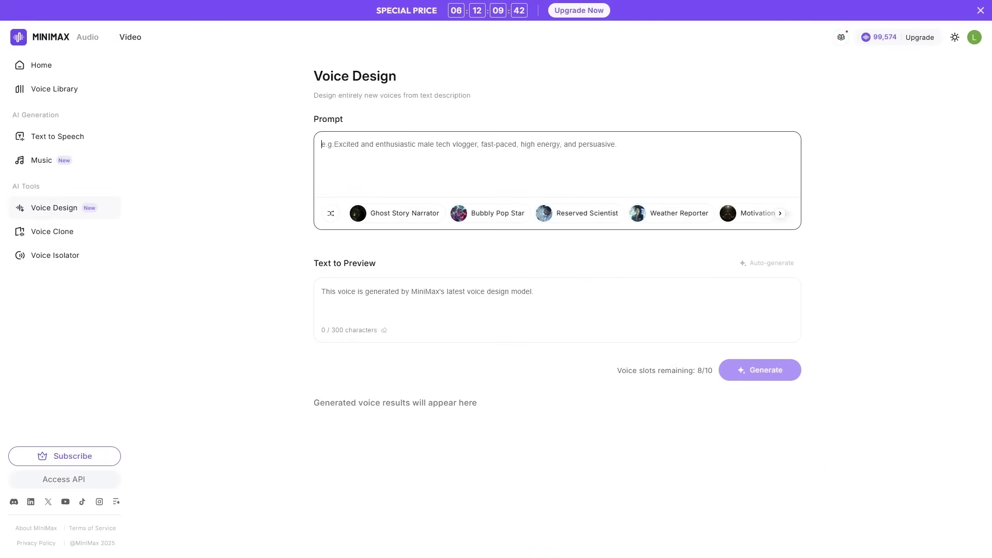
Try the Ghost Story Narrator, Bubbly Pop Star and Reserved Scientist presets as the voice design prompt.
{"action": "left_click", "coordinate": [382, 219]}
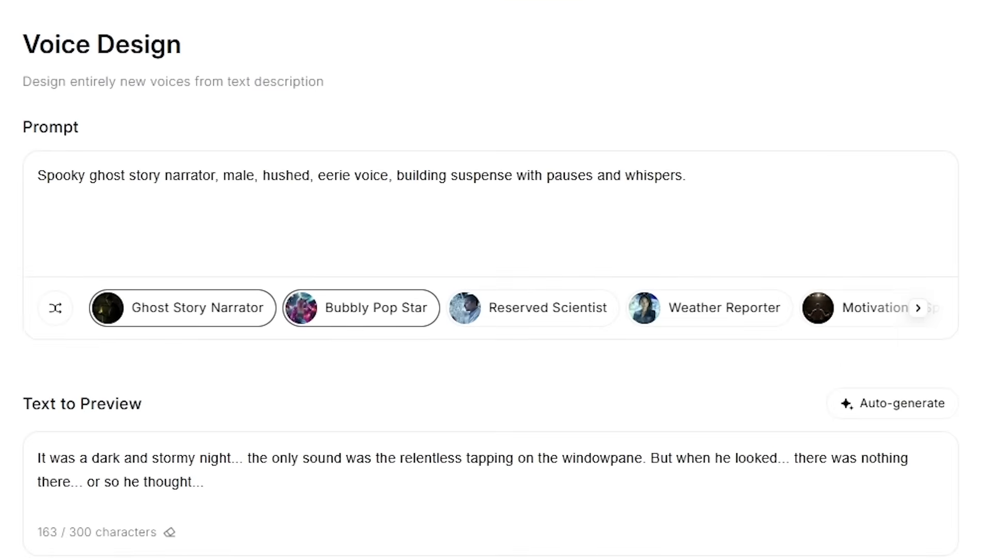
{"action": "left_click", "coordinate": [361, 307]}
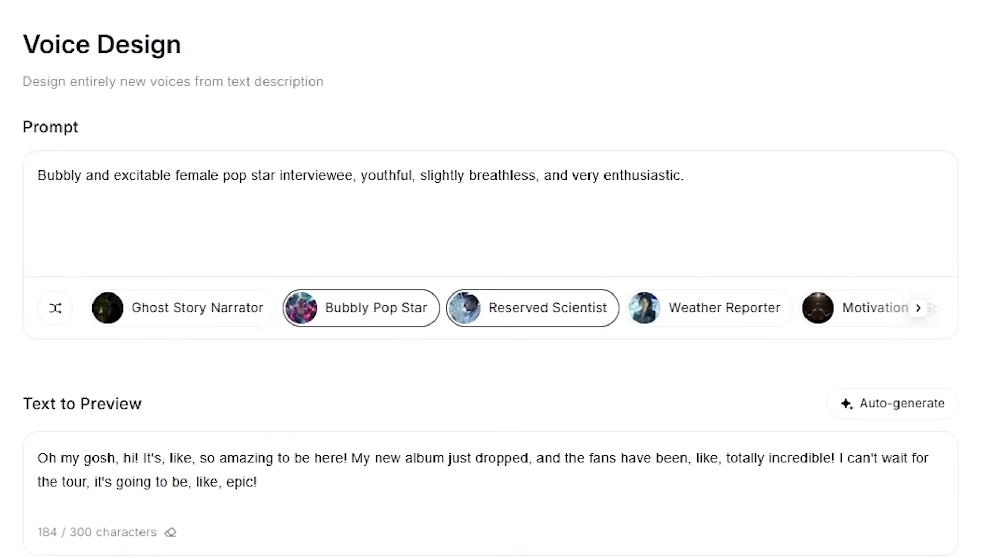
{"action": "left_click", "coordinate": [533, 308]}
Shuffle through the suggested voice presets and fill the prompt and preview text from News Anchor and Old Storyteller.
{"action": "left_click", "coordinate": [54, 308]}
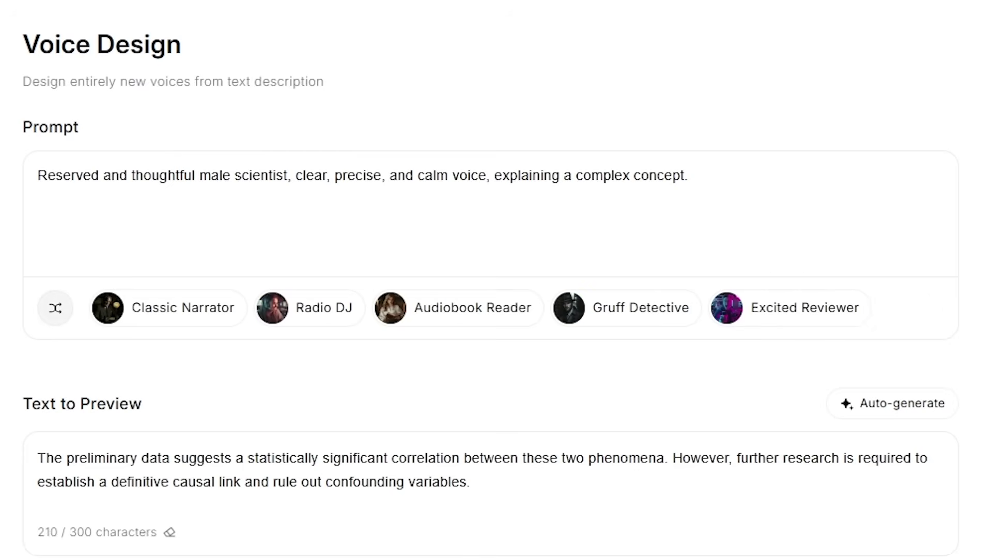
{"action": "left_click", "coordinate": [55, 308]}
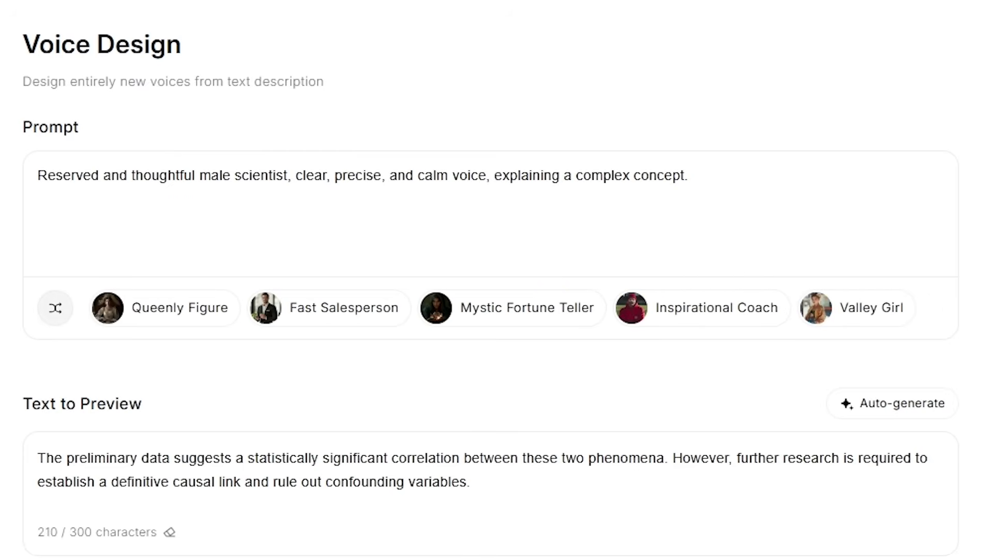
{"action": "left_click", "coordinate": [55, 308]}
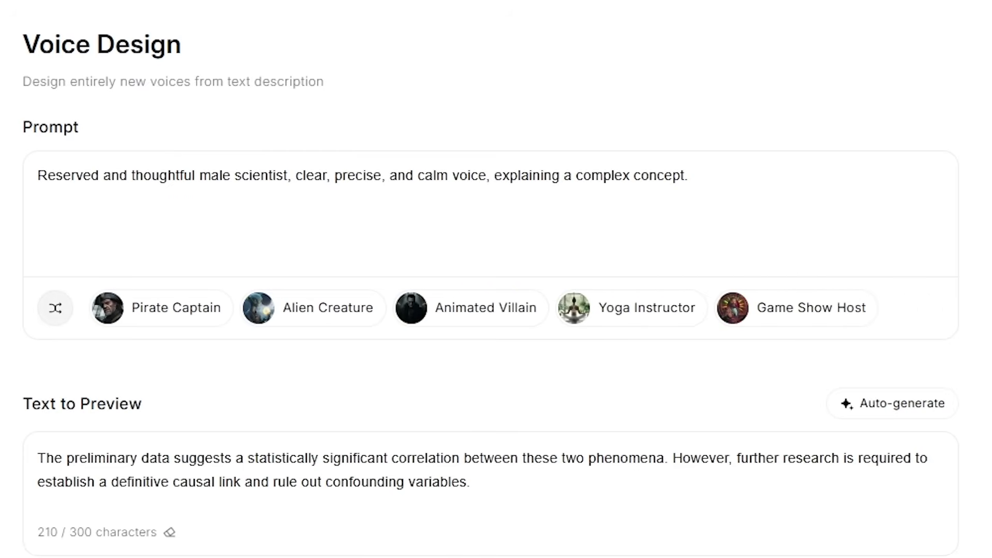
{"action": "left_click", "coordinate": [55, 308]}
{"action": "left_click", "coordinate": [324, 308]}
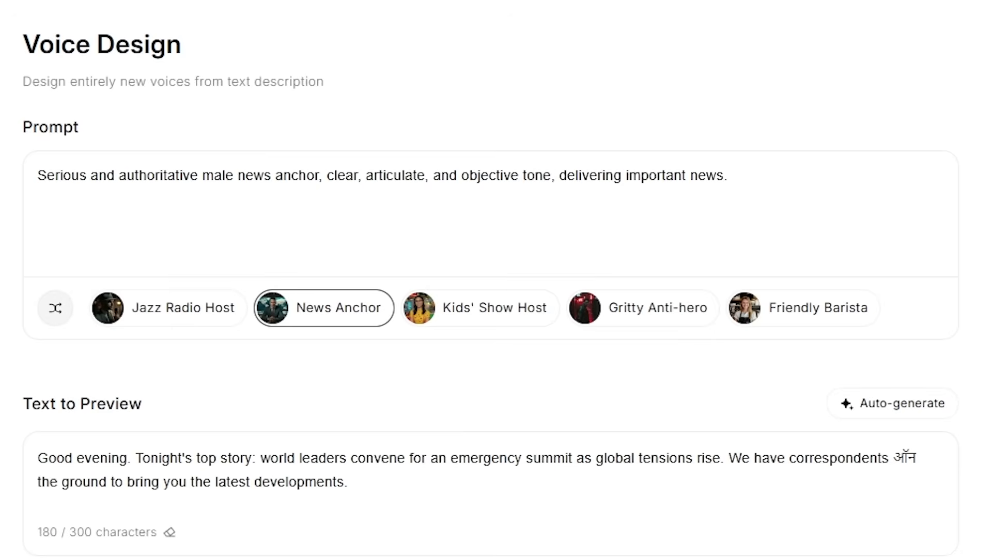
{"action": "left_click", "coordinate": [55, 308]}
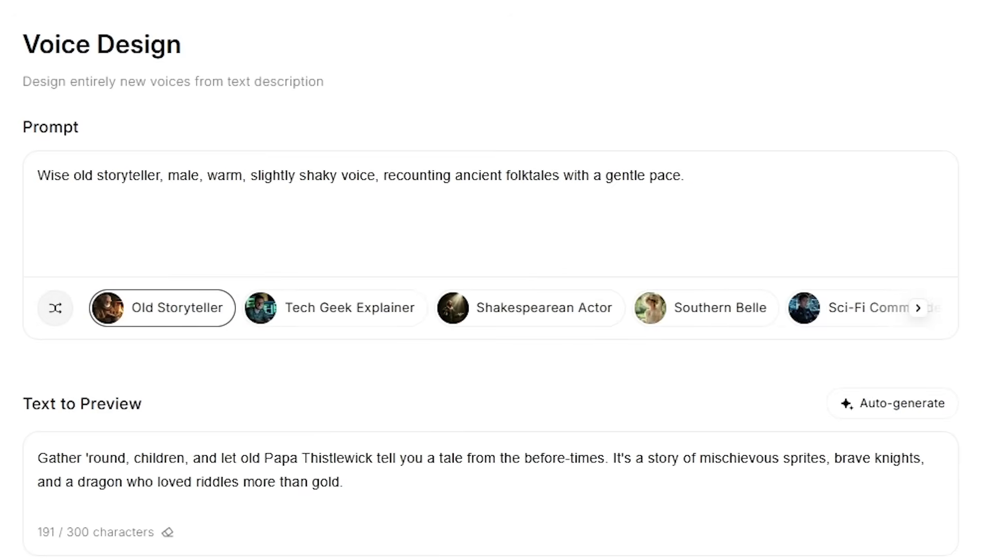
{"action": "left_click", "coordinate": [55, 308]}
{"action": "left_click", "coordinate": [532, 308]}
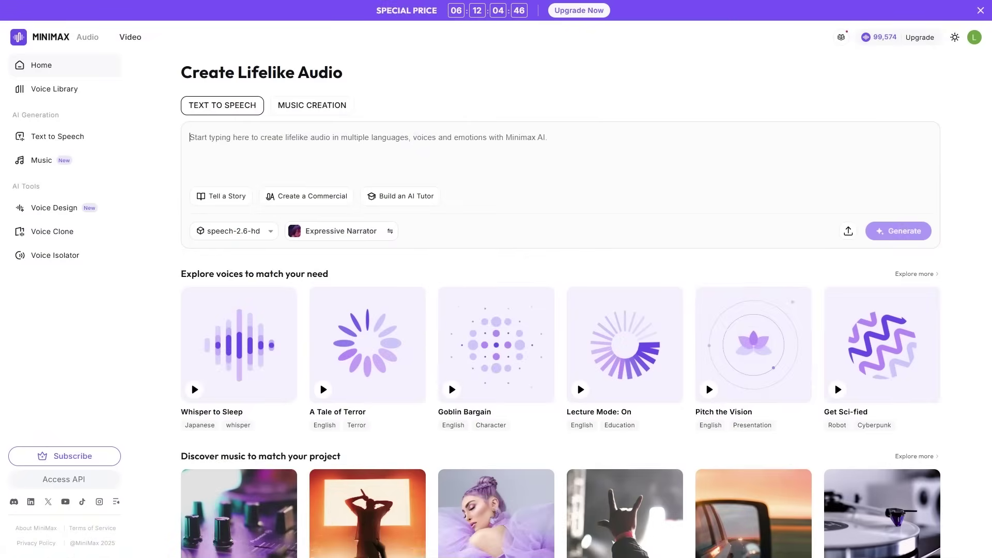
Submit the episode script about the history of the United States as the speech text and review it in Speech Synthesis.
{"action": "key", "text": "ctrl+v"}
{"action": "left_click", "coordinate": [899, 230]}
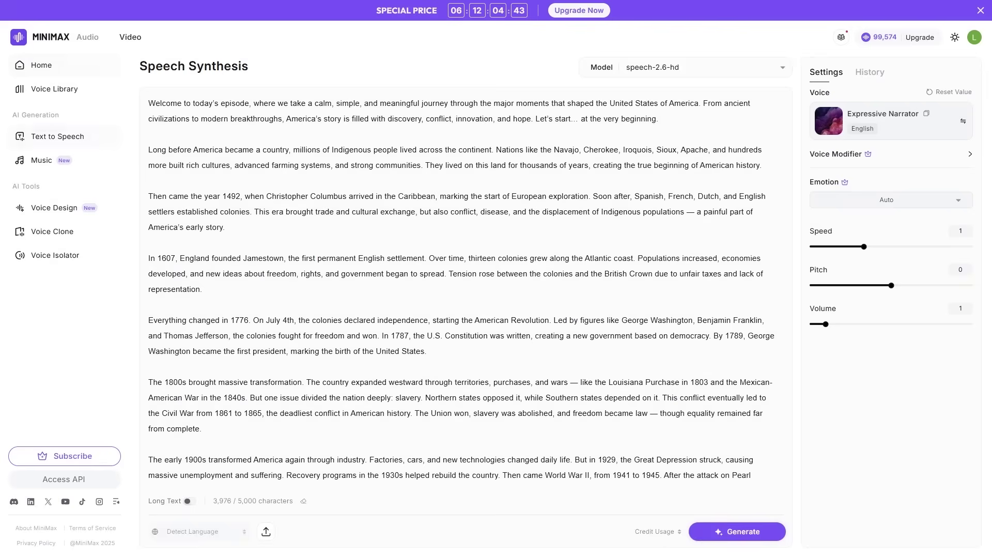
{"action": "scroll", "coordinate": [465, 288], "scroll_direction": "down", "scroll_amount": 4}
{"action": "scroll", "coordinate": [465, 289], "scroll_direction": "up", "scroll_amount": 4}
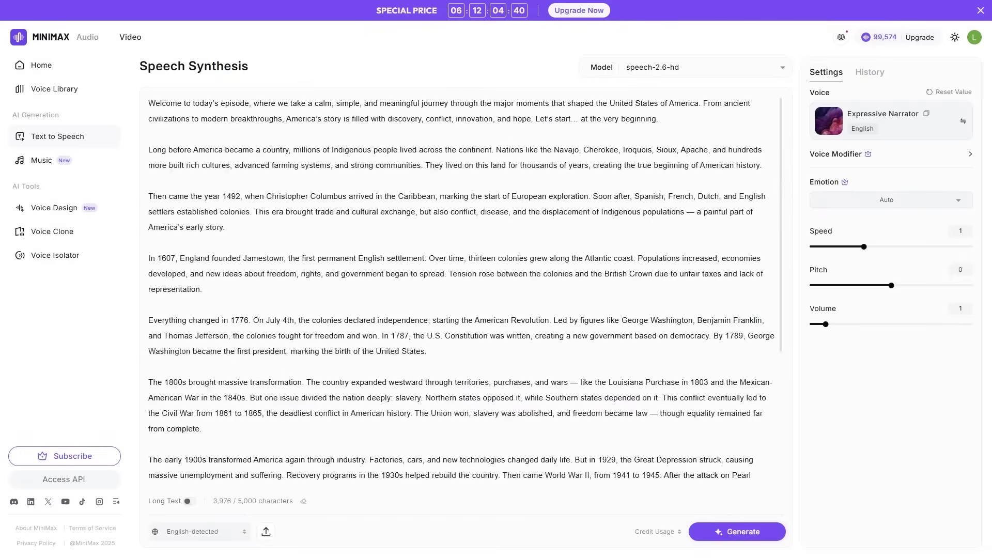
Preview the saved voice "get", apply it to the American history script and generate the speech.
{"action": "left_click", "coordinate": [891, 120]}
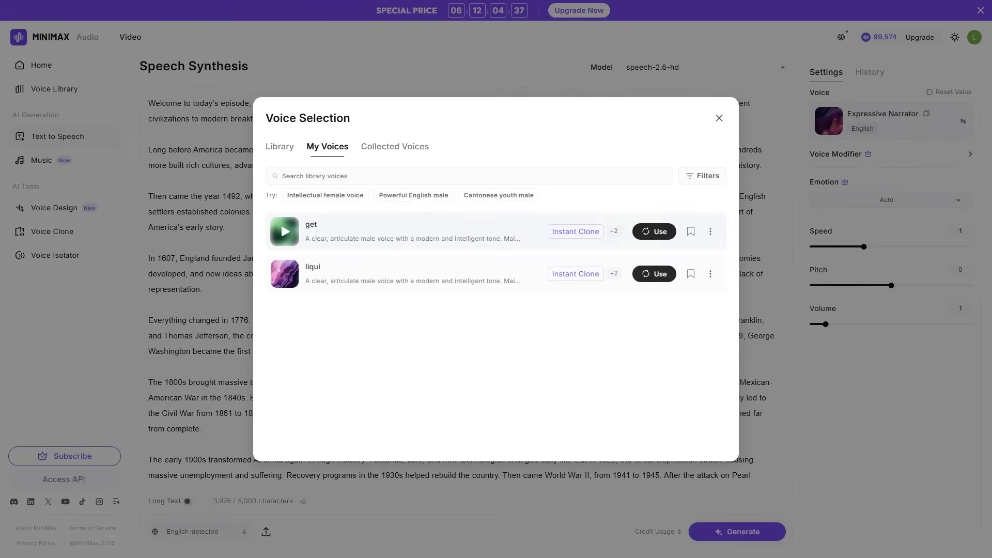
{"action": "left_click", "coordinate": [284, 231]}
{"action": "left_click", "coordinate": [654, 231]}
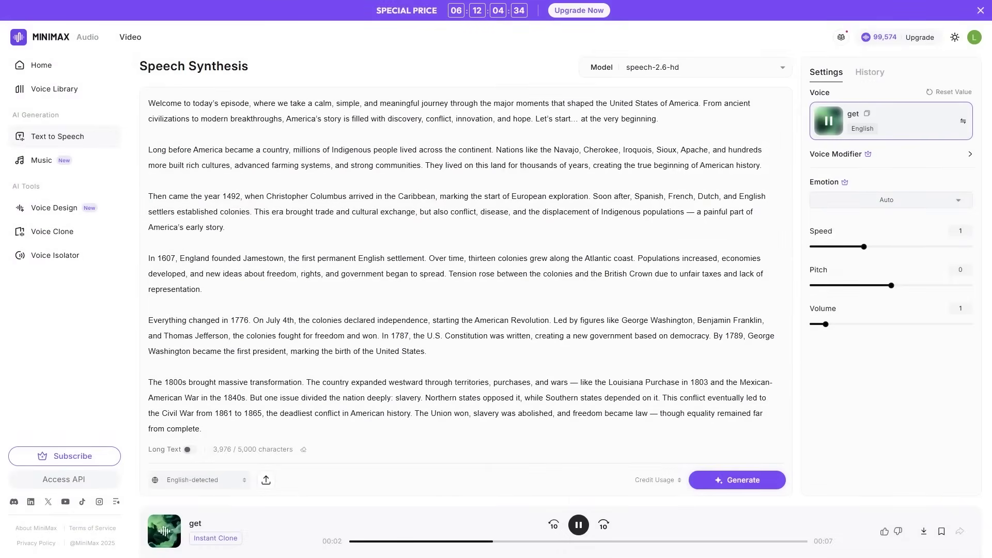
{"action": "scroll", "coordinate": [465, 266], "scroll_direction": "down", "scroll_amount": 5}
{"action": "left_click", "coordinate": [736, 480]}
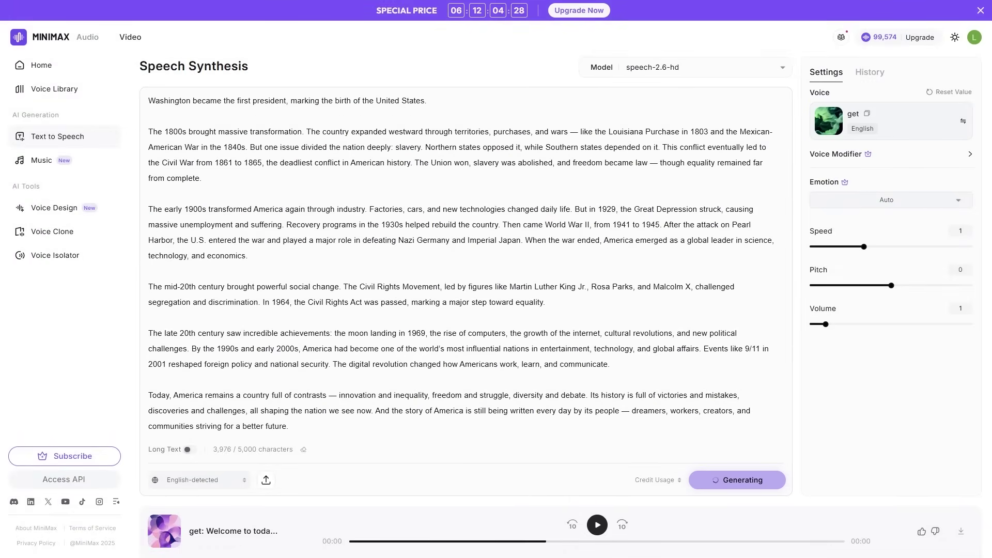
{"action": "scroll", "coordinate": [465, 265], "scroll_direction": "up", "scroll_amount": 5}
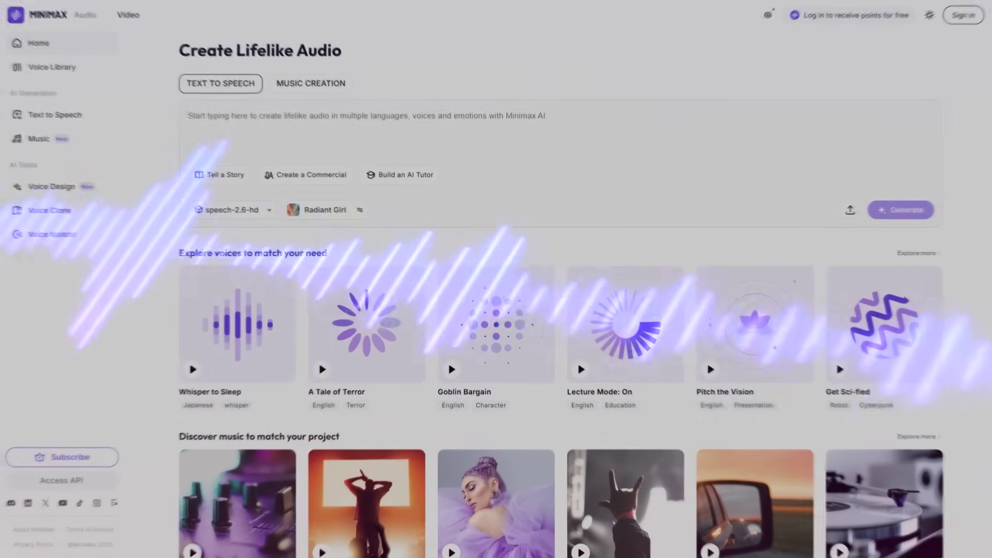
Browse the home page's voice and music sections, the list of library voices and the Voice Design page.
{"action": "scroll", "coordinate": [561, 300], "scroll_direction": "down", "scroll_amount": 1}
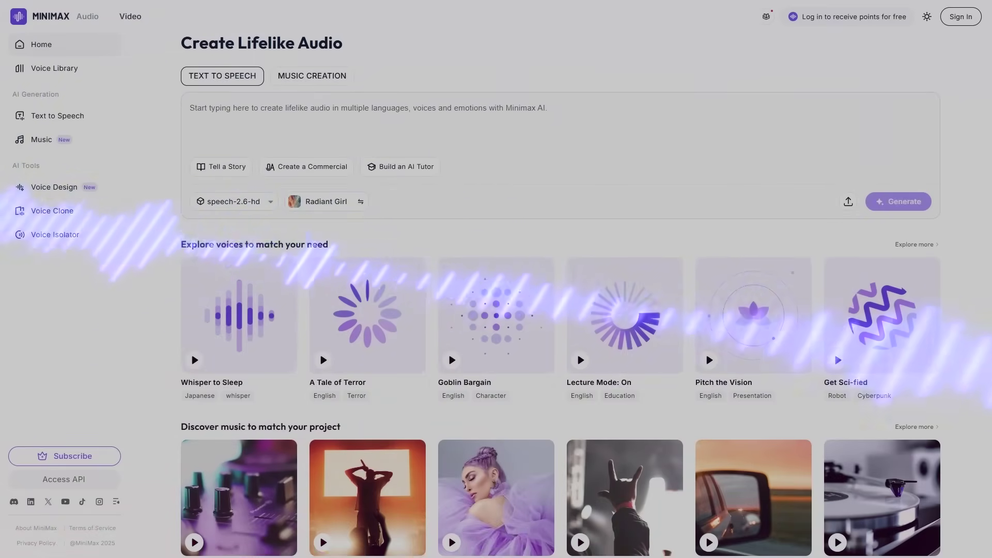
{"action": "scroll", "coordinate": [561, 310], "scroll_direction": "down", "scroll_amount": 2}
{"action": "scroll", "coordinate": [561, 310], "scroll_direction": "down", "scroll_amount": 4}
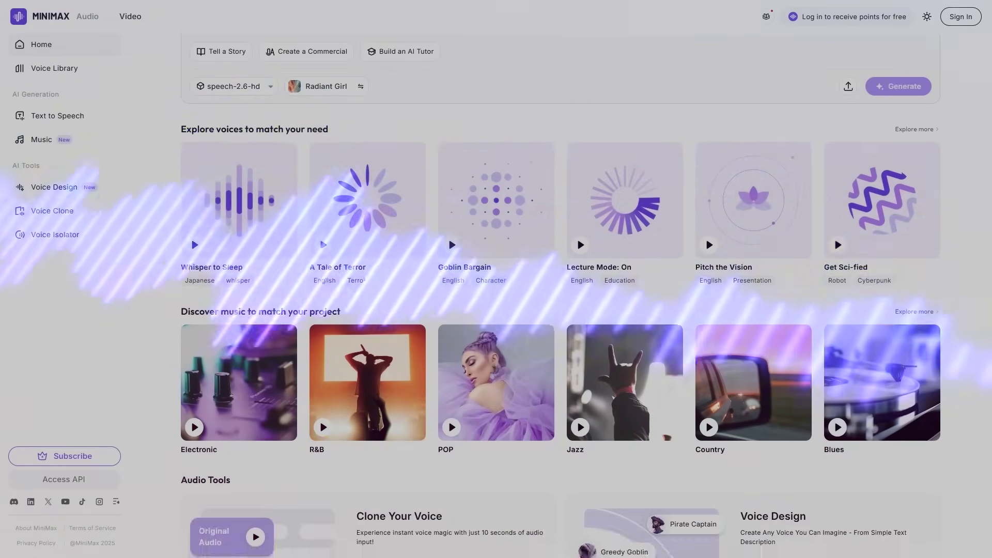
{"action": "scroll", "coordinate": [560, 310], "scroll_direction": "up", "scroll_amount": 5}
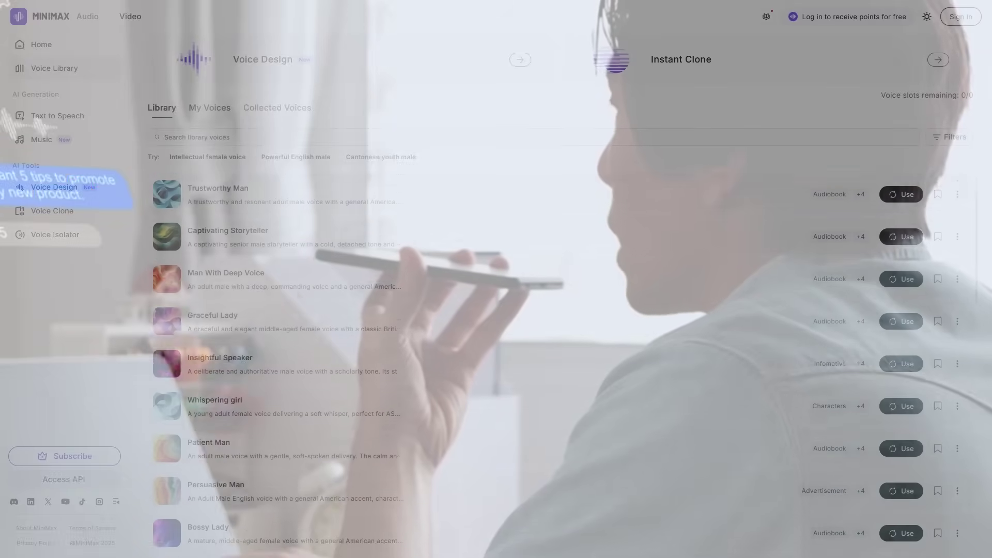
{"action": "scroll", "coordinate": [561, 361], "scroll_direction": "down", "scroll_amount": 5}
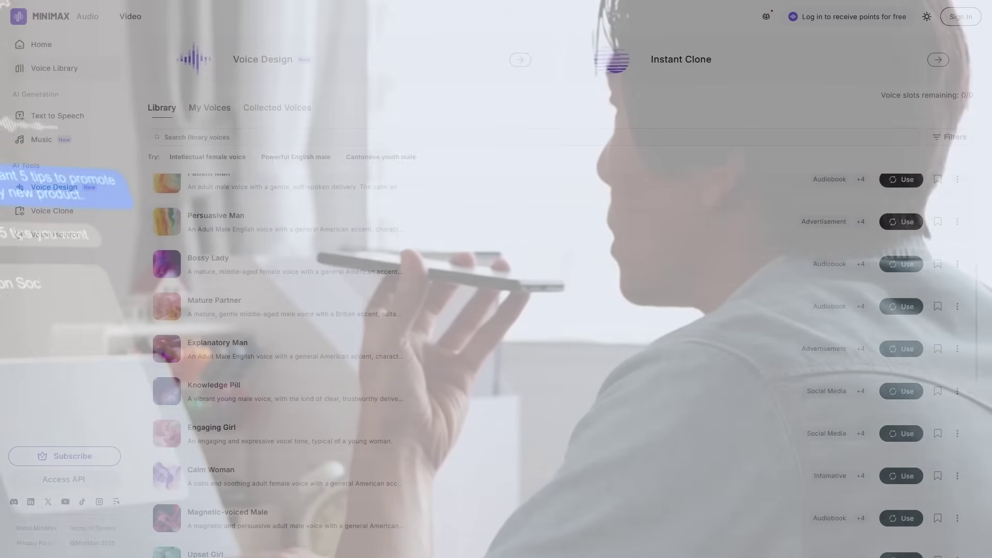
{"action": "scroll", "coordinate": [561, 362], "scroll_direction": "down", "scroll_amount": 7}
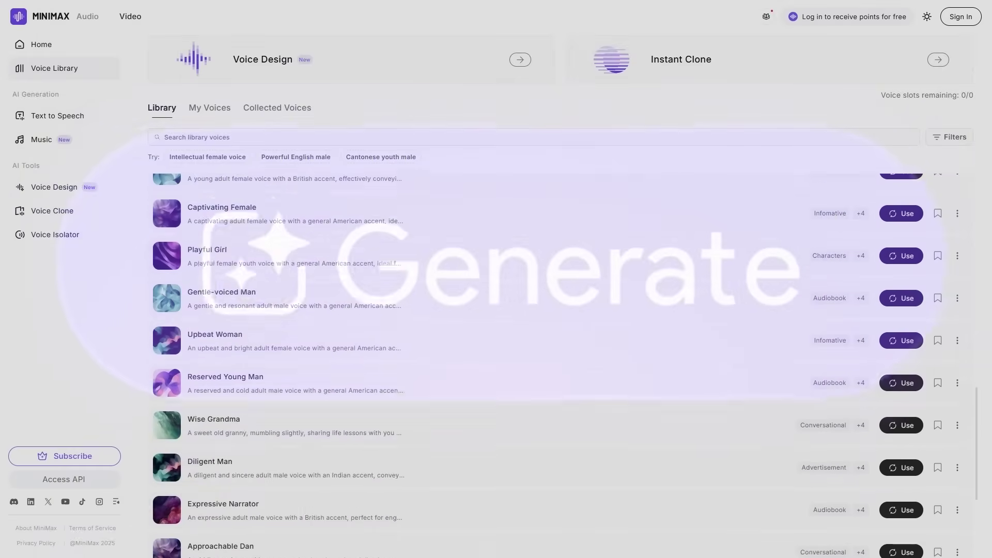
{"action": "scroll", "coordinate": [561, 362], "scroll_direction": "down", "scroll_amount": 3}
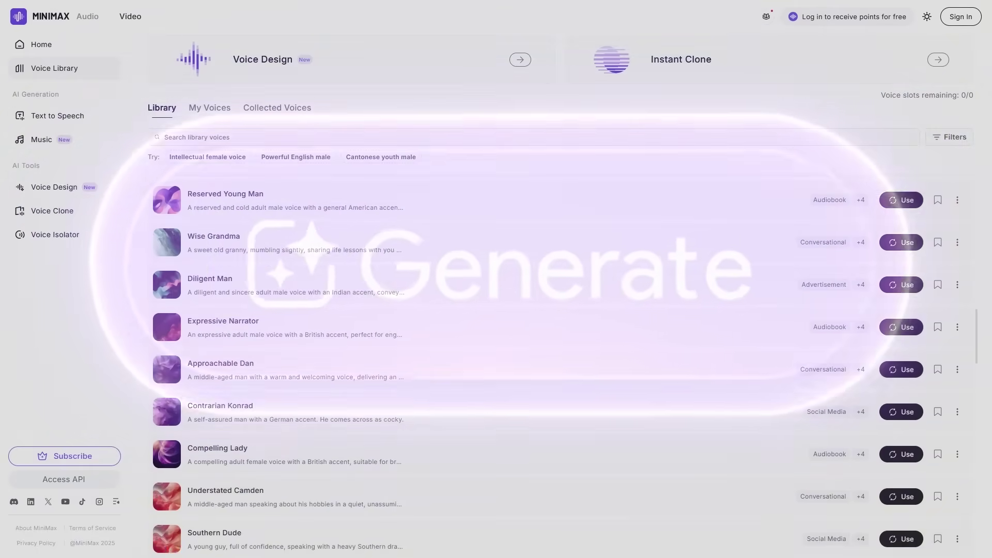
{"action": "left_click", "coordinate": [54, 187]}
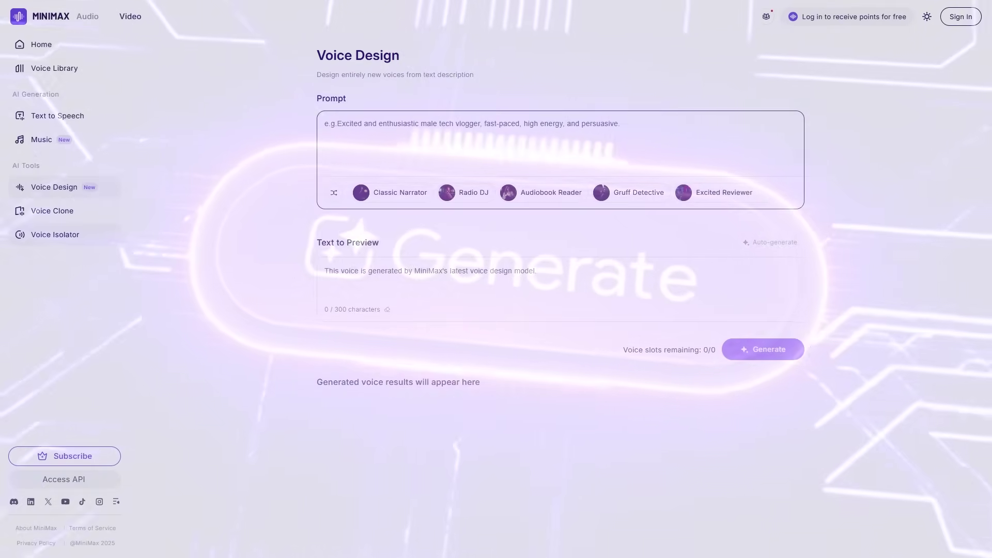
{"action": "left_click", "coordinate": [41, 45]}
{"action": "scroll", "coordinate": [561, 310], "scroll_direction": "down", "scroll_amount": 2}
{"action": "scroll", "coordinate": [560, 310], "scroll_direction": "down", "scroll_amount": 2}
{"action": "scroll", "coordinate": [561, 310], "scroll_direction": "up", "scroll_amount": 5}
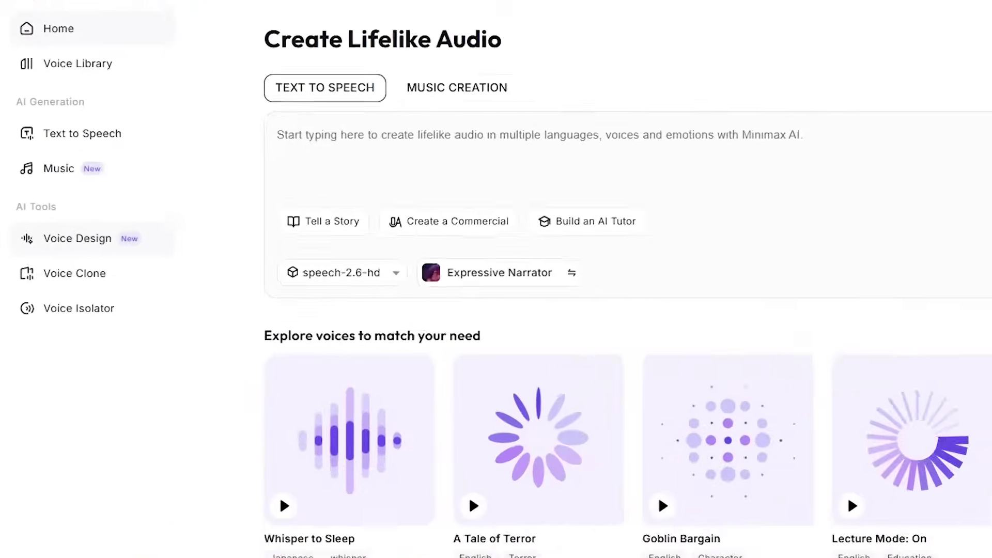
Open Voice Design and fill the prompt from the Ghost Story Narrator preset and from Bubbly Pop Star.
{"action": "left_click", "coordinate": [54, 195]}
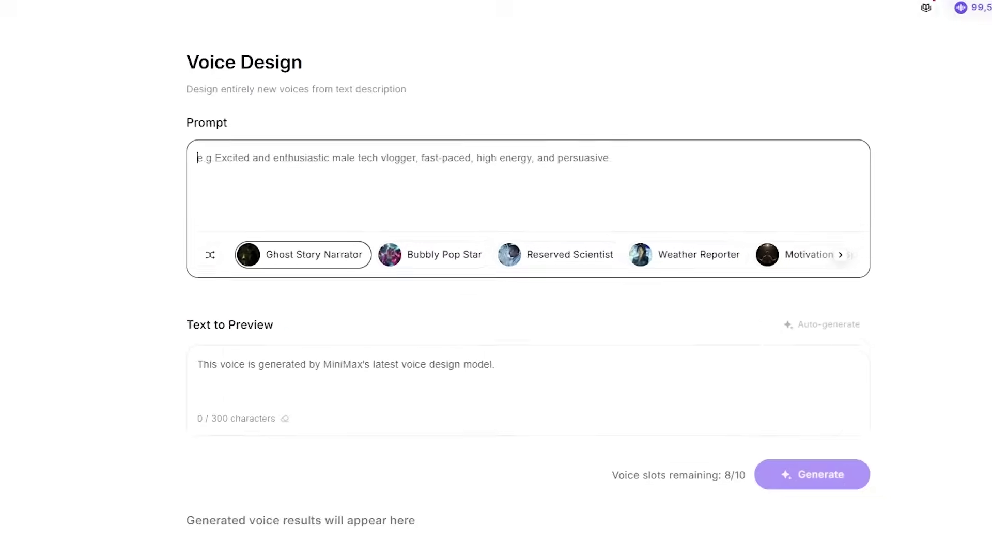
{"action": "left_click", "coordinate": [397, 213]}
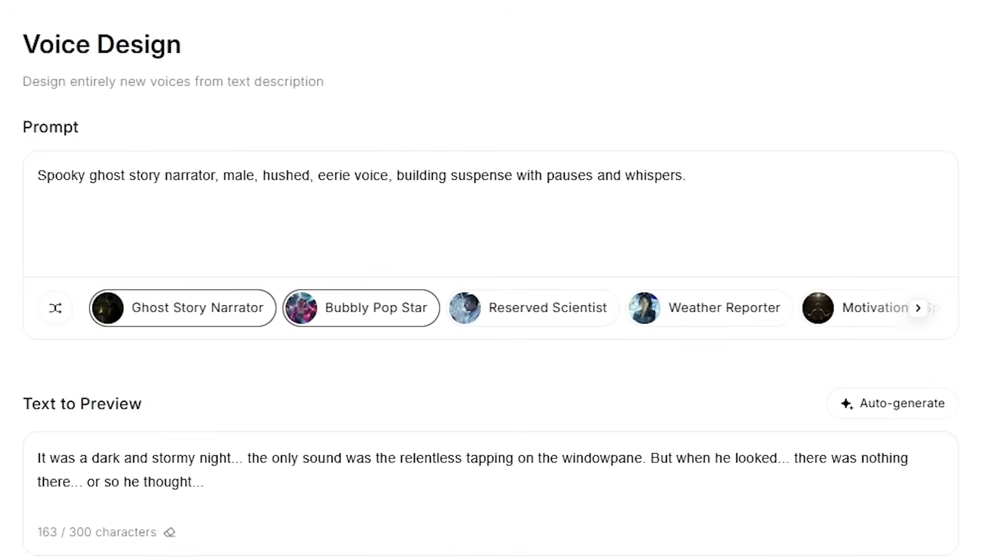
{"action": "left_click", "coordinate": [360, 307]}
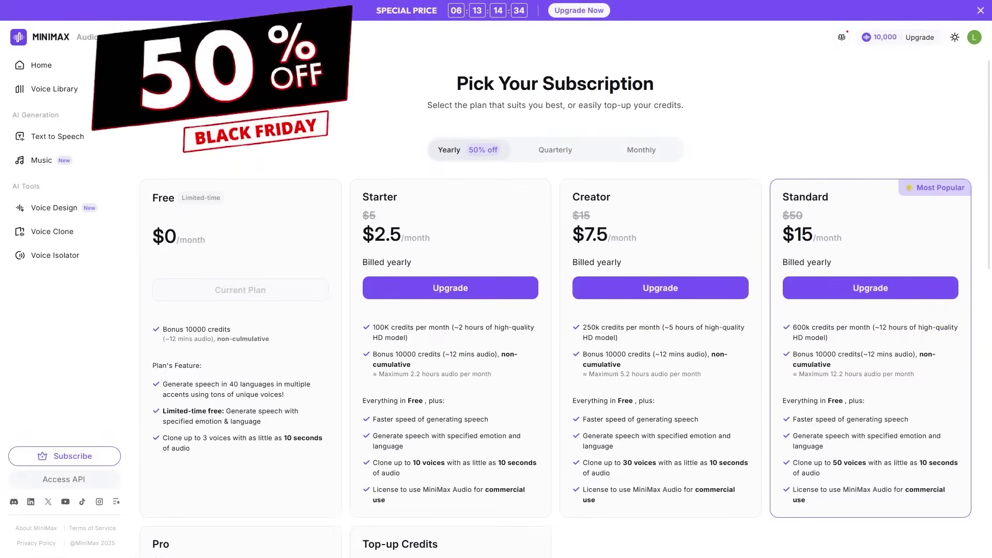
Examine the yearly subscription plans, comparing their prices, credits, features and the top-up credits option.
{"action": "scroll", "coordinate": [556, 336], "scroll_direction": "down", "scroll_amount": 1}
{"action": "scroll", "coordinate": [555, 335], "scroll_direction": "down", "scroll_amount": 2}
{"action": "scroll", "coordinate": [556, 336], "scroll_direction": "down", "scroll_amount": 2}
{"action": "scroll", "coordinate": [556, 336], "scroll_direction": "down", "scroll_amount": 5}
{"action": "scroll", "coordinate": [555, 336], "scroll_direction": "down", "scroll_amount": 2}
{"action": "scroll", "coordinate": [555, 336], "scroll_direction": "down", "scroll_amount": 2}
{"action": "scroll", "coordinate": [556, 336], "scroll_direction": "down", "scroll_amount": 1}
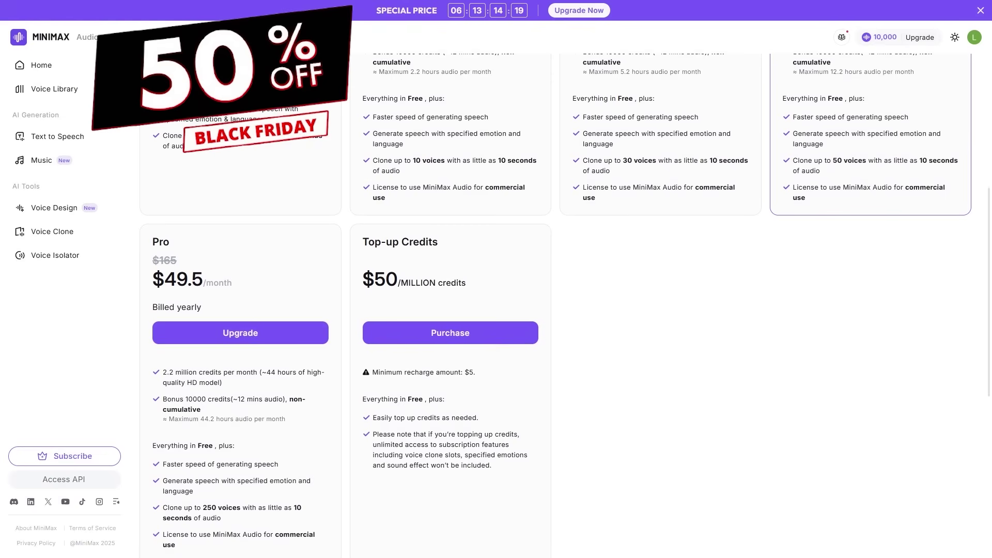
{"action": "scroll", "coordinate": [556, 336], "scroll_direction": "down", "scroll_amount": 1}
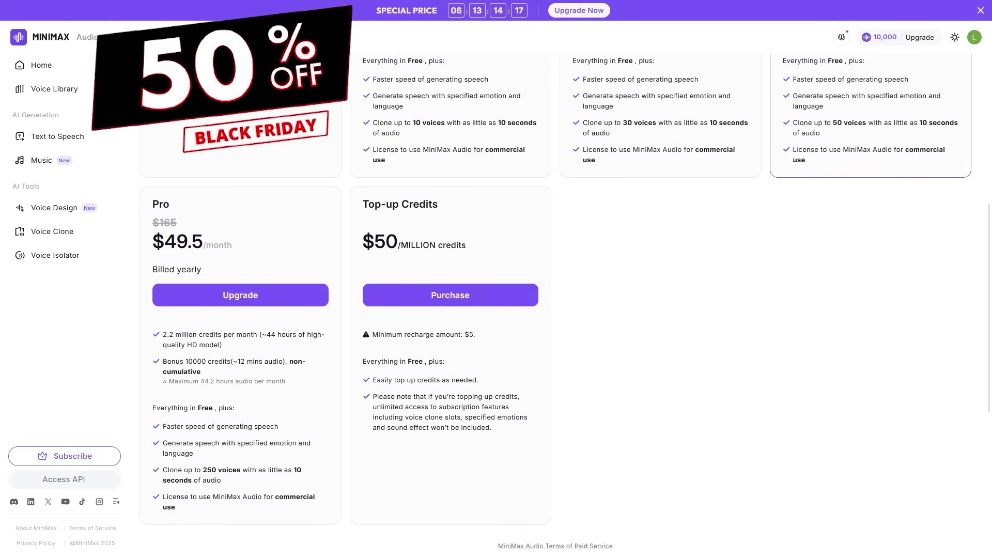
{"action": "scroll", "coordinate": [555, 336], "scroll_direction": "down", "scroll_amount": 1}
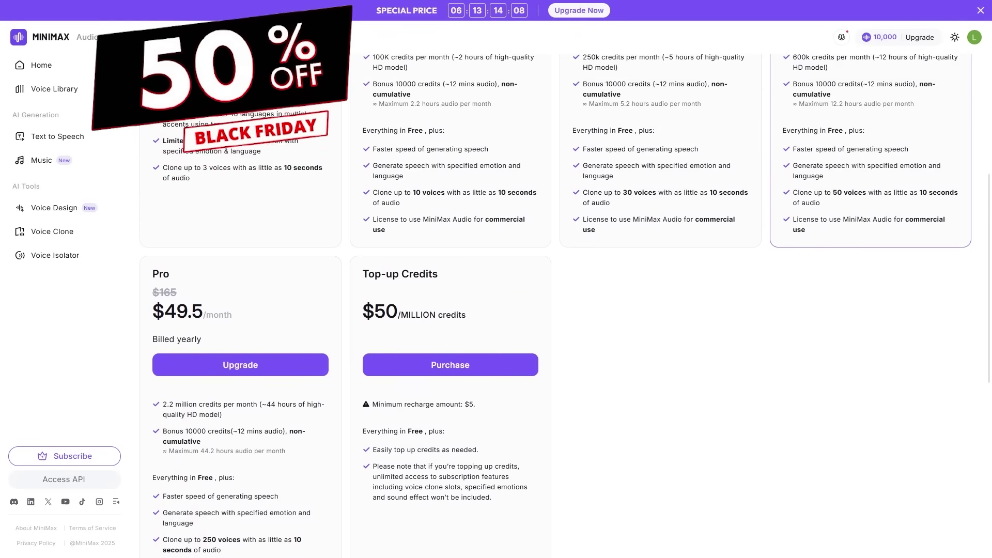
{"action": "scroll", "coordinate": [555, 305], "scroll_direction": "up", "scroll_amount": 1}
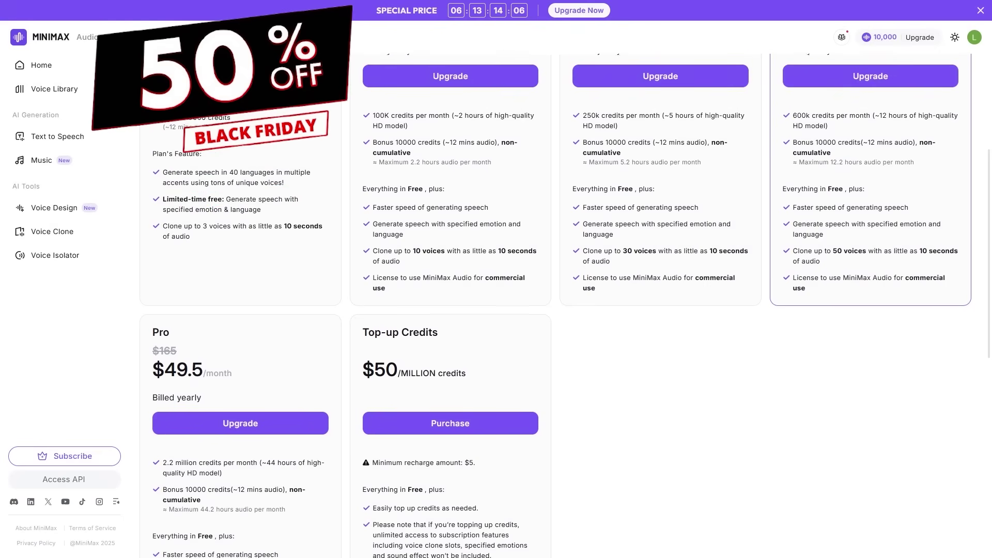
{"action": "scroll", "coordinate": [556, 305], "scroll_direction": "up", "scroll_amount": 2}
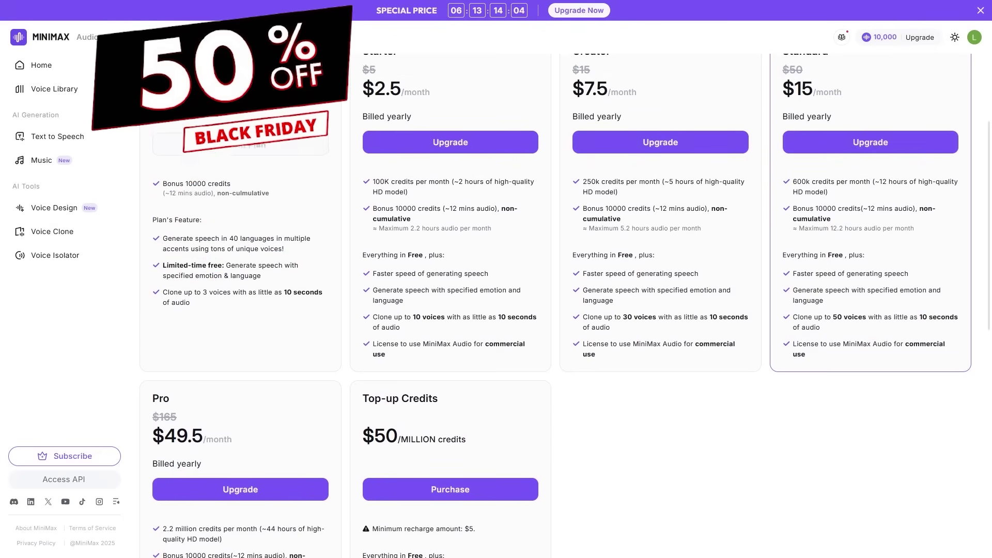
{"action": "scroll", "coordinate": [556, 305], "scroll_direction": "up", "scroll_amount": 2}
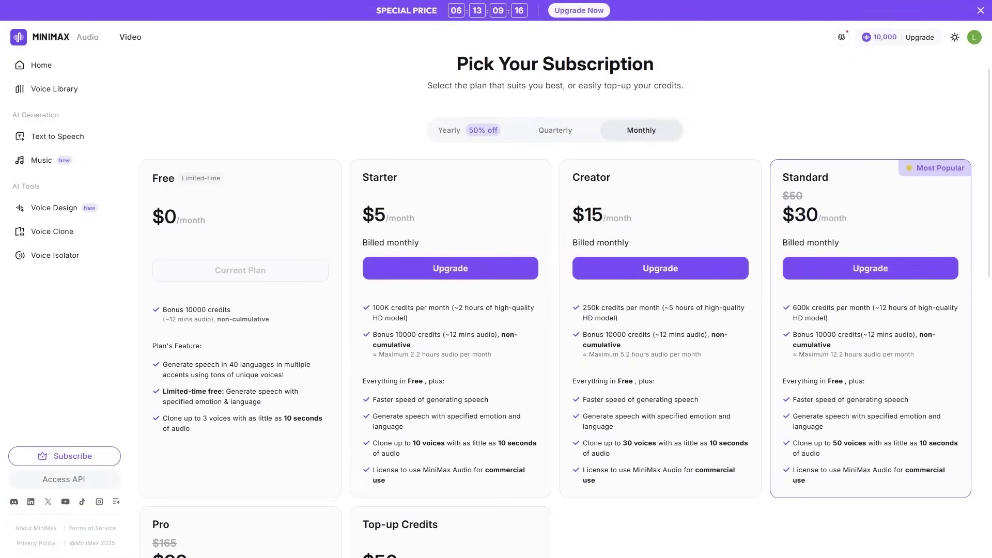
Compare the prices and features of the subscription plans with monthly billing.
{"action": "scroll", "coordinate": [661, 310], "scroll_direction": "down", "scroll_amount": 1}
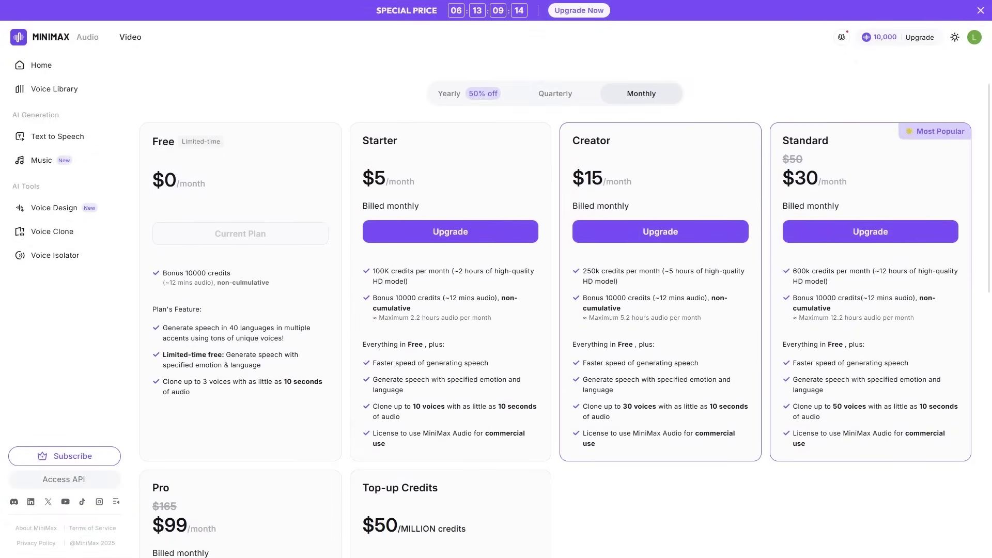
{"action": "scroll", "coordinate": [661, 310], "scroll_direction": "down", "scroll_amount": 1}
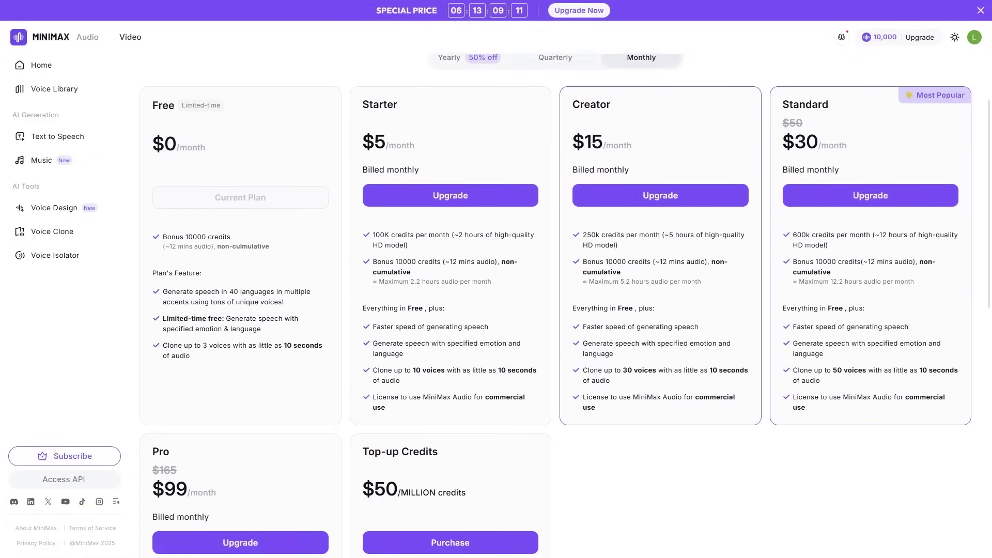
{"action": "scroll", "coordinate": [661, 311], "scroll_direction": "down", "scroll_amount": 1}
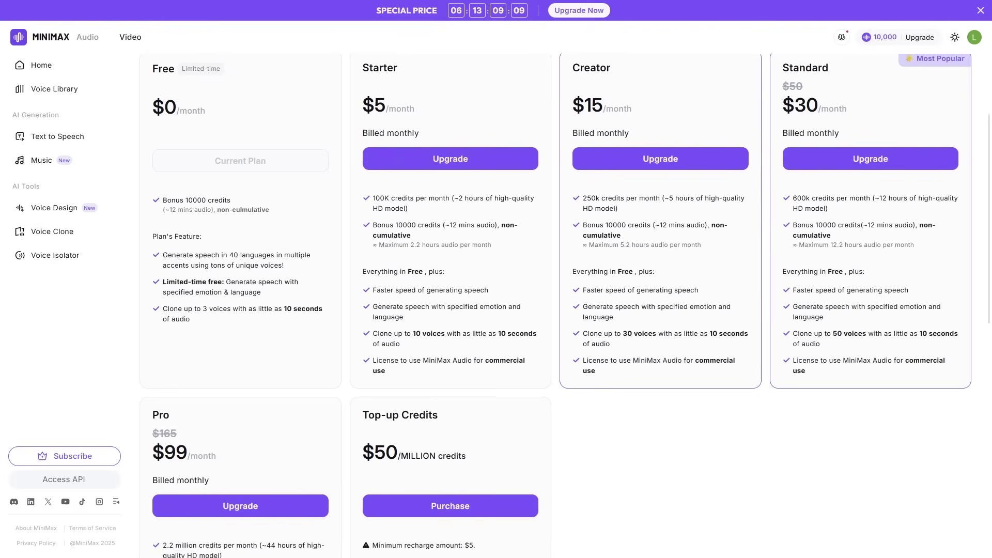
{"action": "scroll", "coordinate": [661, 310], "scroll_direction": "down", "scroll_amount": 1}
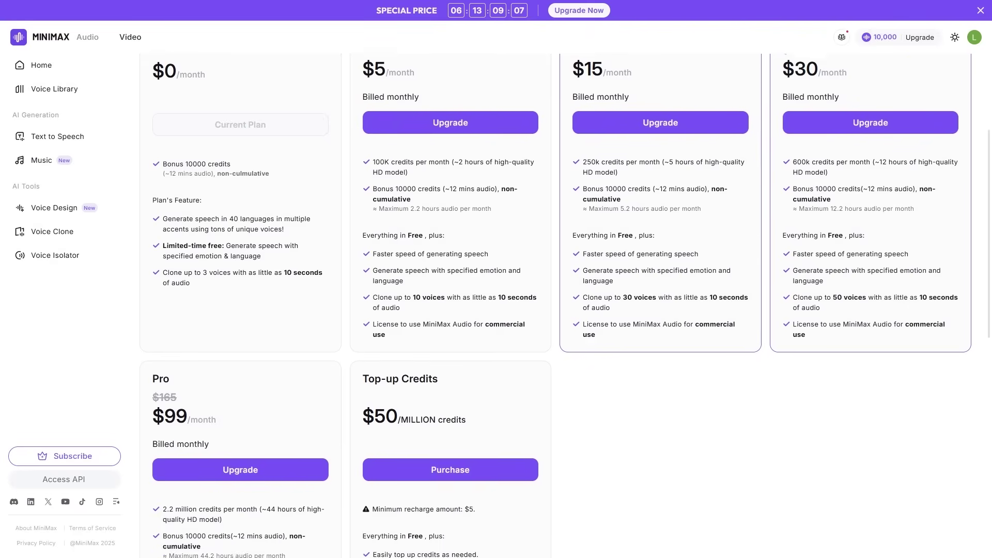
Examine the features and credit terms of the Pro plan and the Top-up Credits option under monthly billing.
{"action": "scroll", "coordinate": [661, 310], "scroll_direction": "down", "scroll_amount": 1}
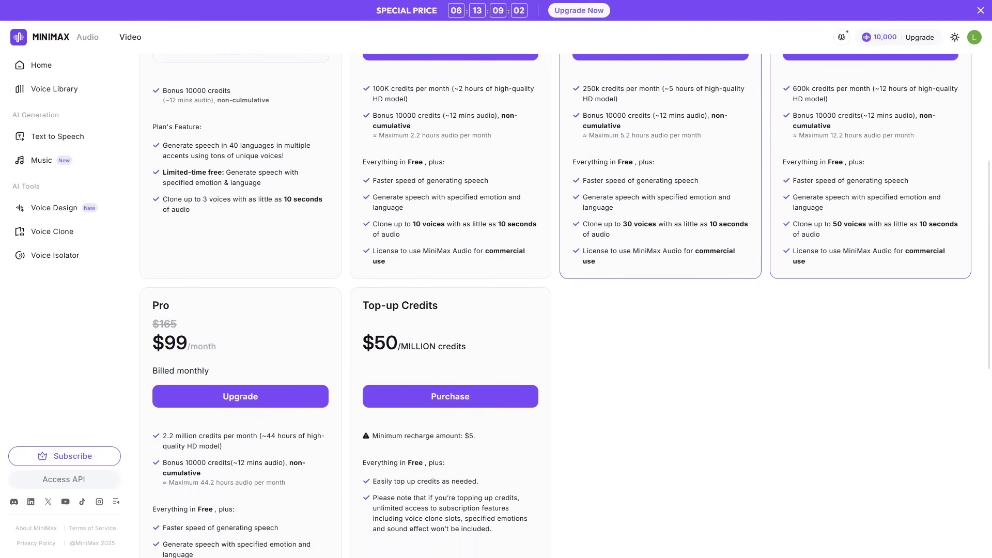
{"action": "scroll", "coordinate": [660, 311], "scroll_direction": "down", "scroll_amount": 1}
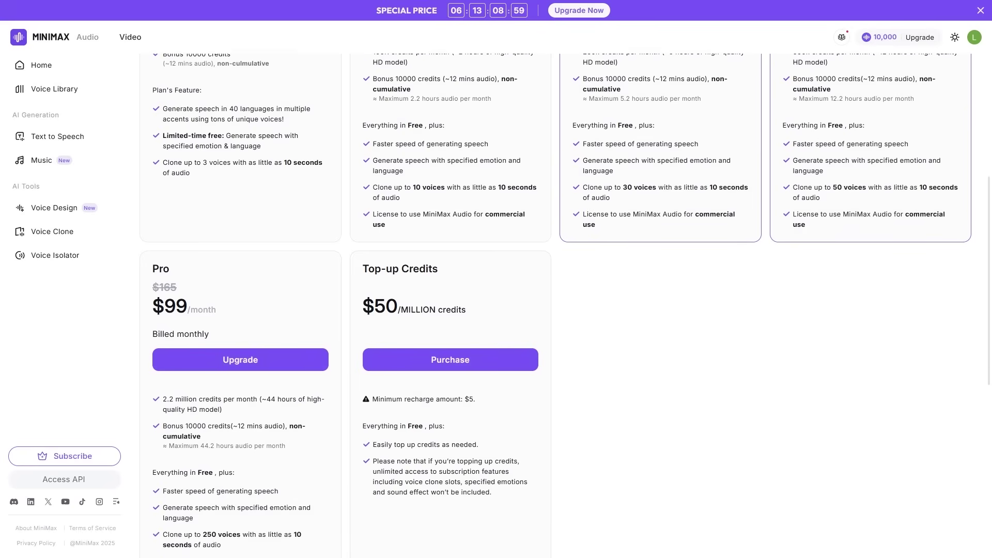
{"action": "scroll", "coordinate": [660, 310], "scroll_direction": "down", "scroll_amount": 1}
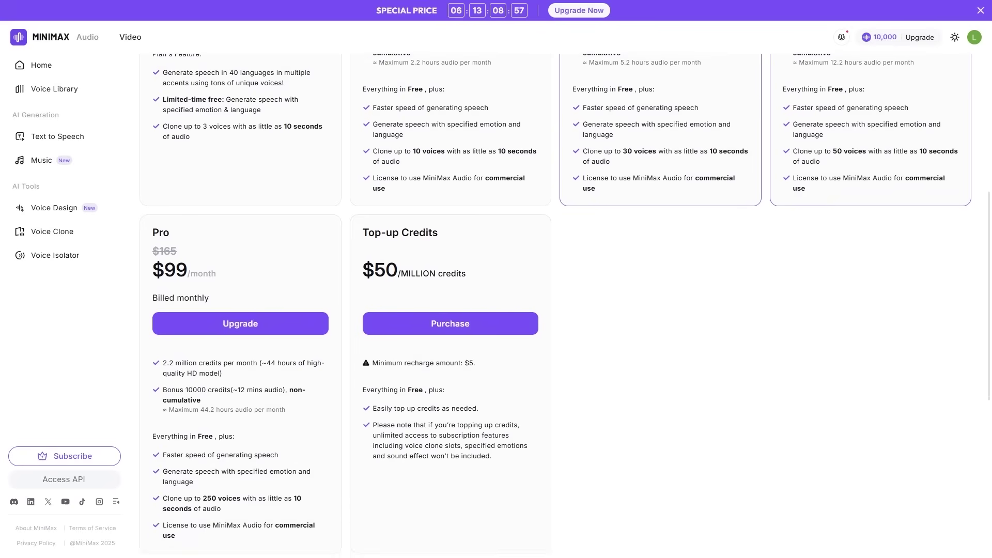
{"action": "scroll", "coordinate": [661, 311], "scroll_direction": "down", "scroll_amount": 1}
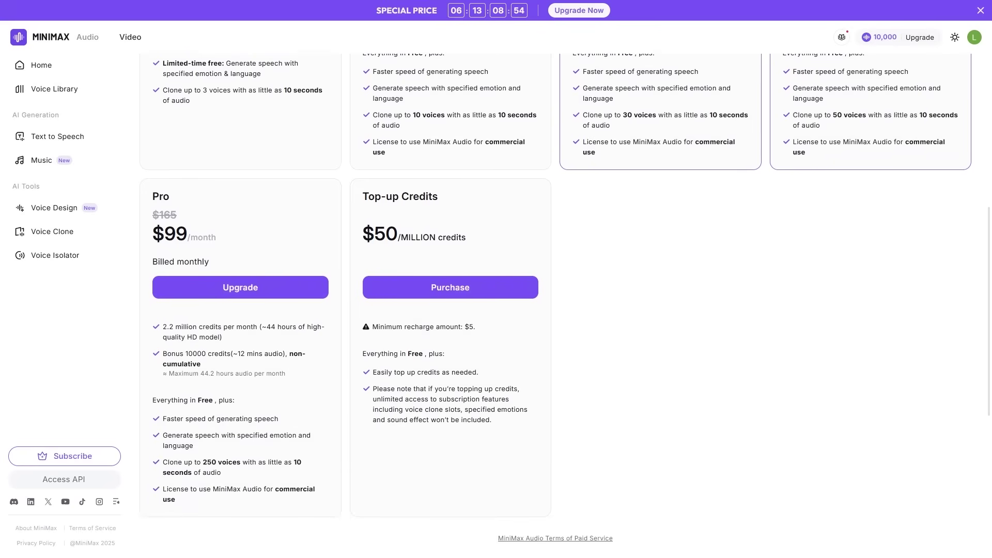
{"action": "scroll", "coordinate": [660, 310], "scroll_direction": "down", "scroll_amount": 1}
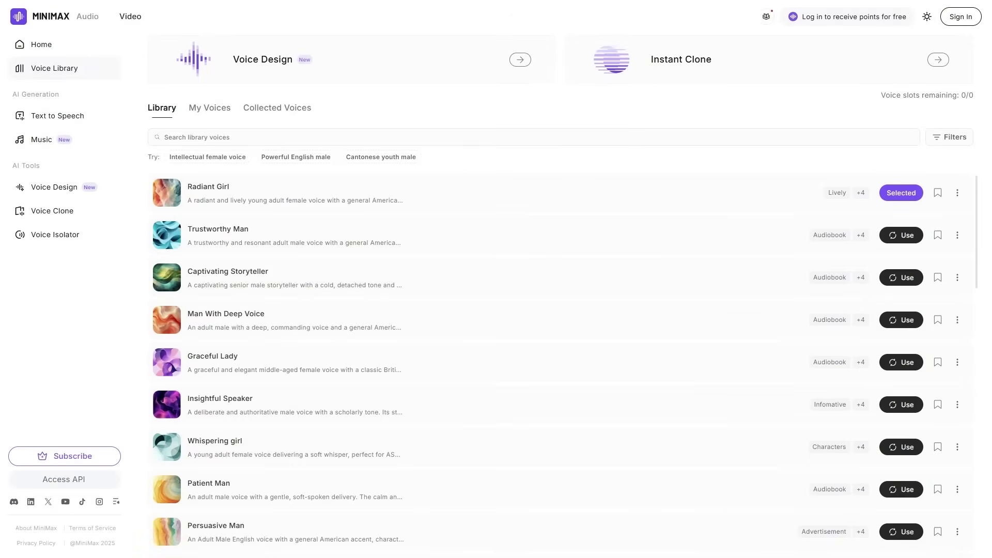
Browse the available voices in the Voice Library, from Radiant Girl down to Southern Dude.
{"action": "scroll", "coordinate": [561, 362], "scroll_direction": "down", "scroll_amount": 4}
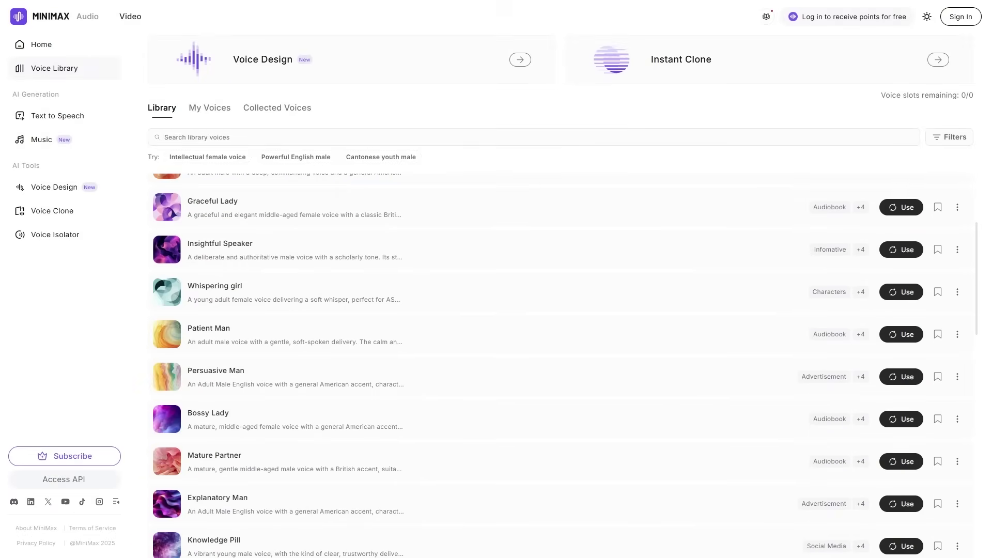
{"action": "scroll", "coordinate": [561, 361], "scroll_direction": "down", "scroll_amount": 7}
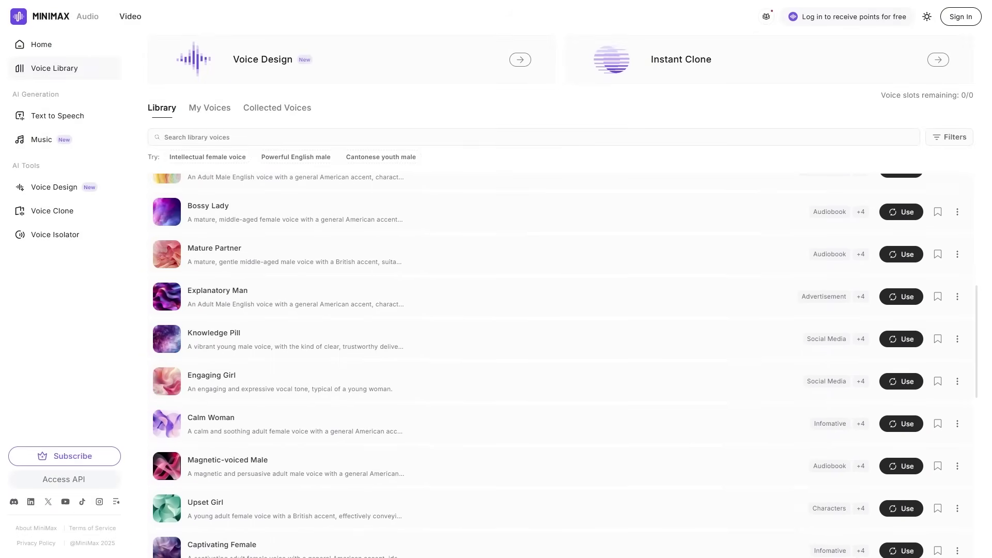
{"action": "scroll", "coordinate": [560, 362], "scroll_direction": "down", "scroll_amount": 6}
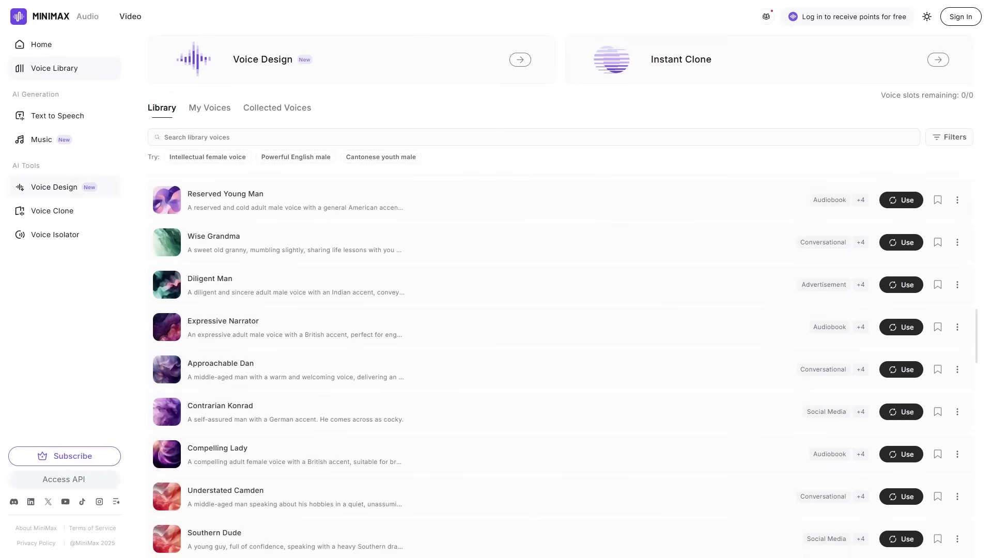
View the Voice Design page, return to the home page and look over its music genres and audio tools.
{"action": "left_click", "coordinate": [64, 187]}
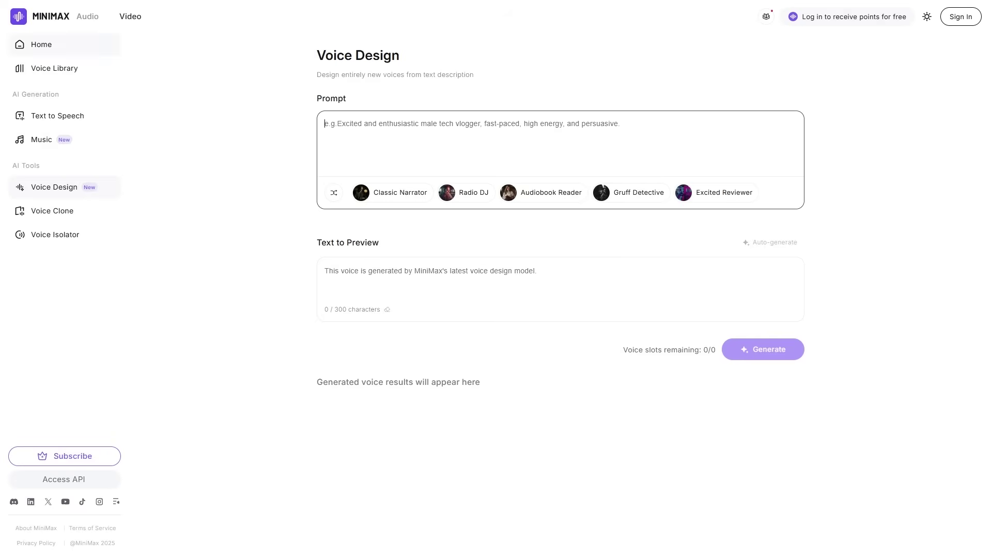
{"action": "left_click", "coordinate": [41, 44]}
{"action": "scroll", "coordinate": [561, 294], "scroll_direction": "down", "scroll_amount": 5}
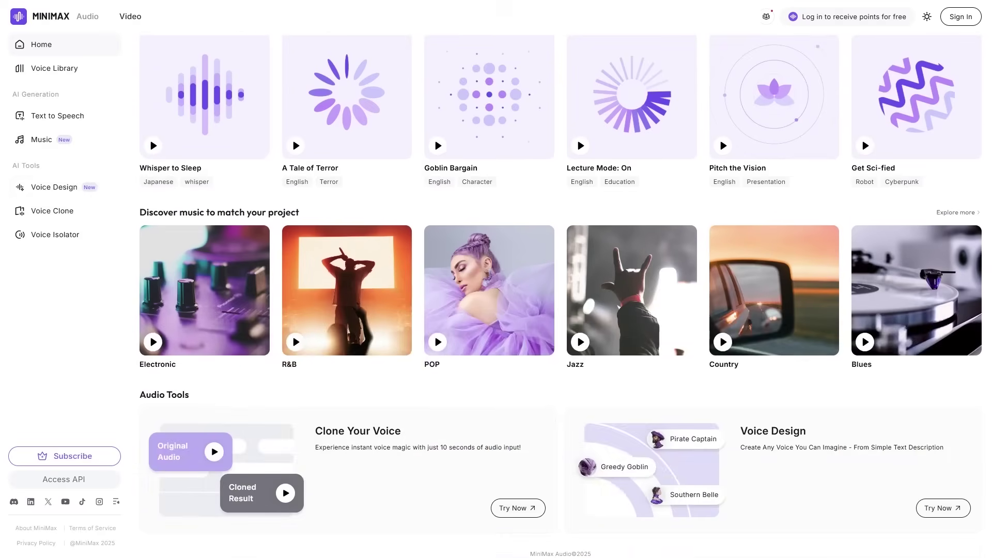
{"action": "middle_click", "coordinate": [961, 507]}
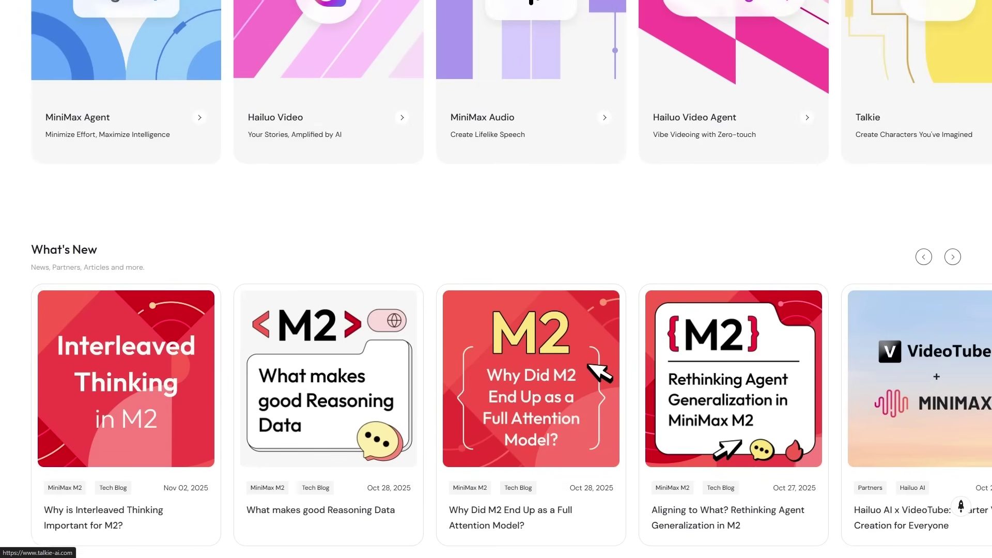